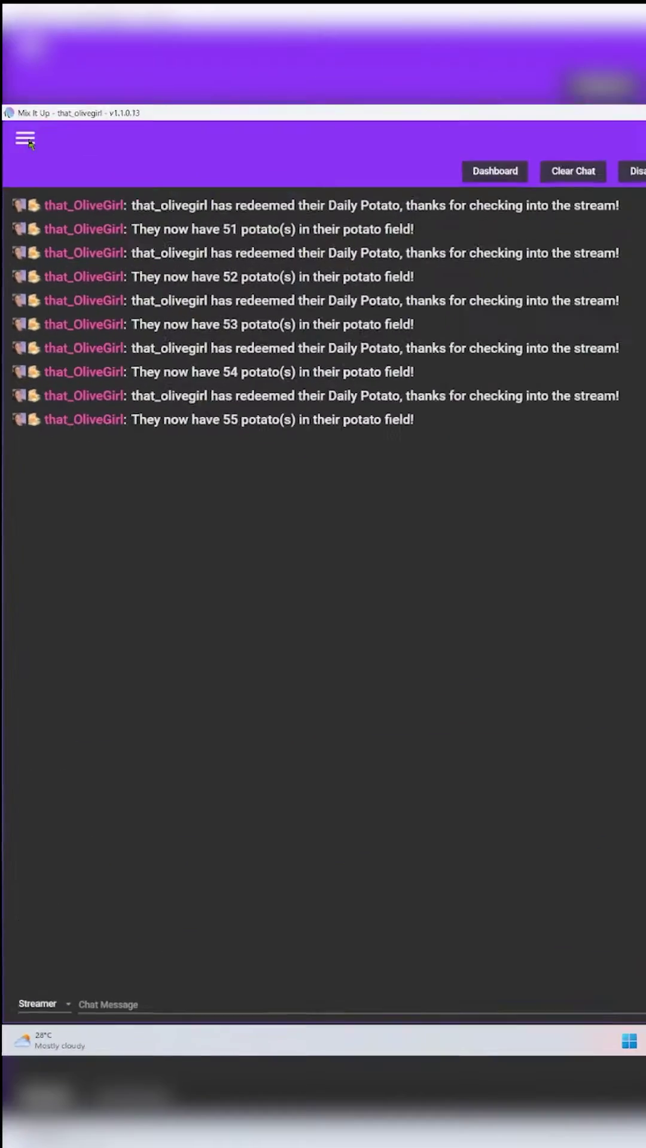
- Add a 'Daily test' inventory containing a 'daily check-in' item and save it
{"action": "left_click", "coordinate": [9, 406]}
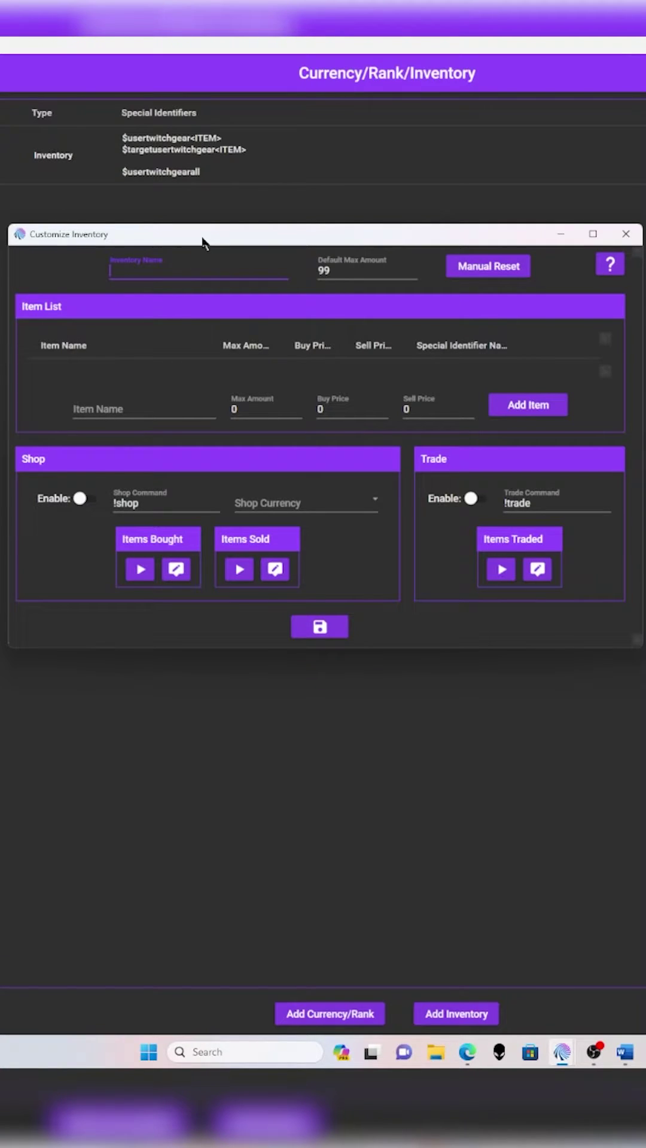
{"action": "type", "text": "Daily test"}
{"action": "left_click", "coordinate": [165, 418]}
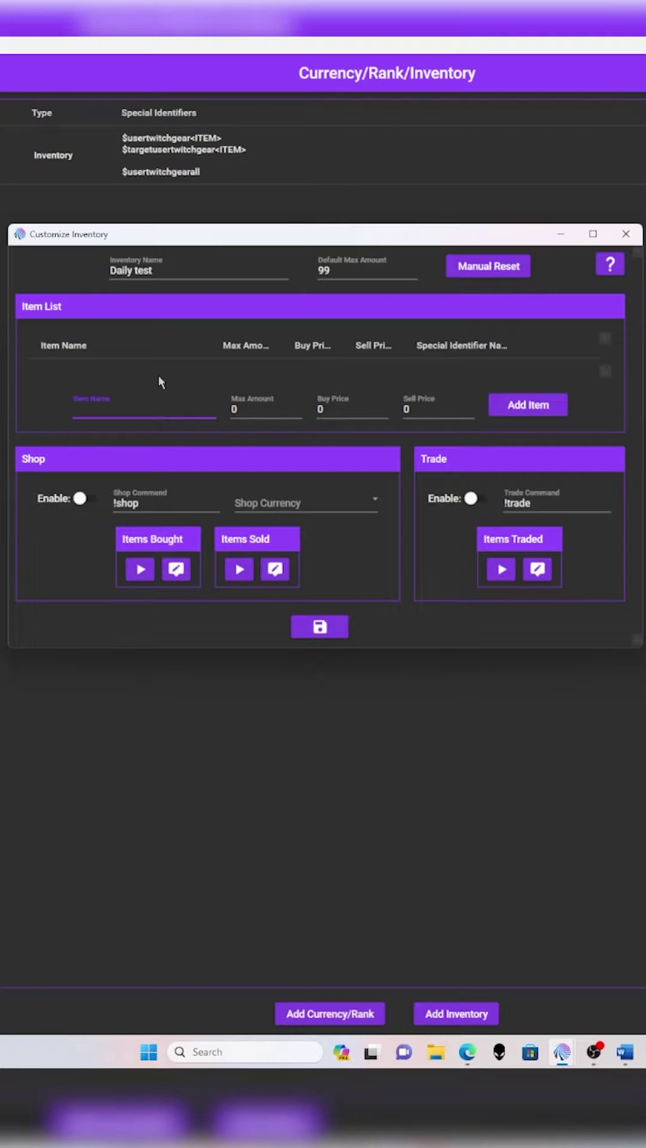
{"action": "type", "text": "dai"}
{"action": "type", "text": "ly check-in"}
{"action": "left_click", "coordinate": [545, 408]}
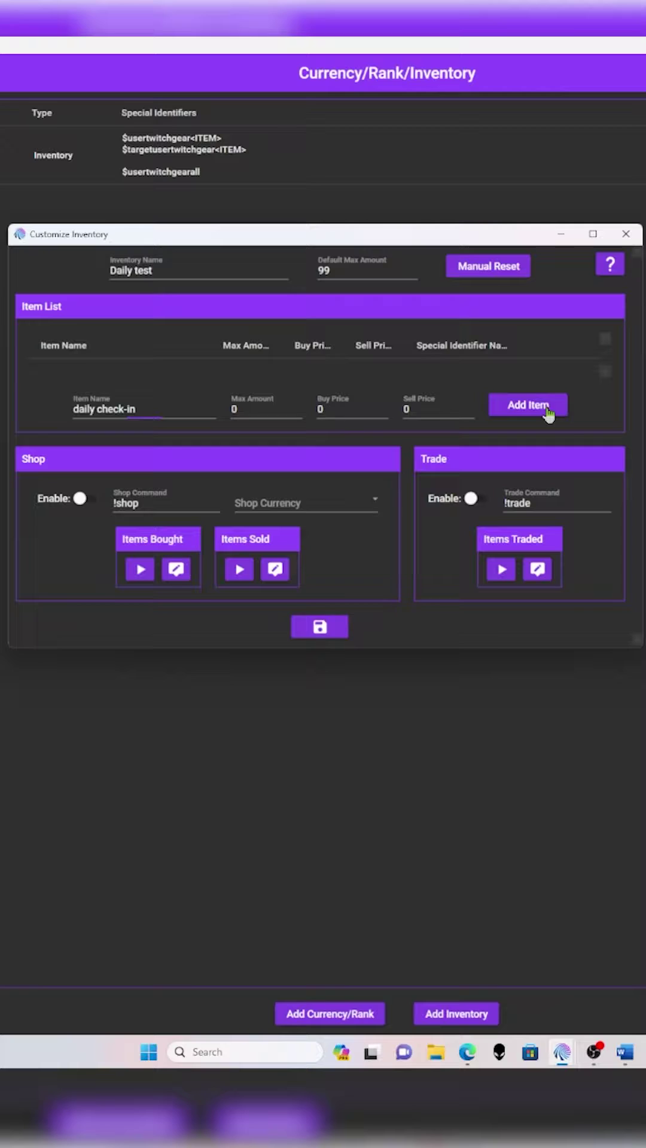
{"action": "scroll", "coordinate": [372, 485], "scroll_direction": "down", "scroll_amount": 1}
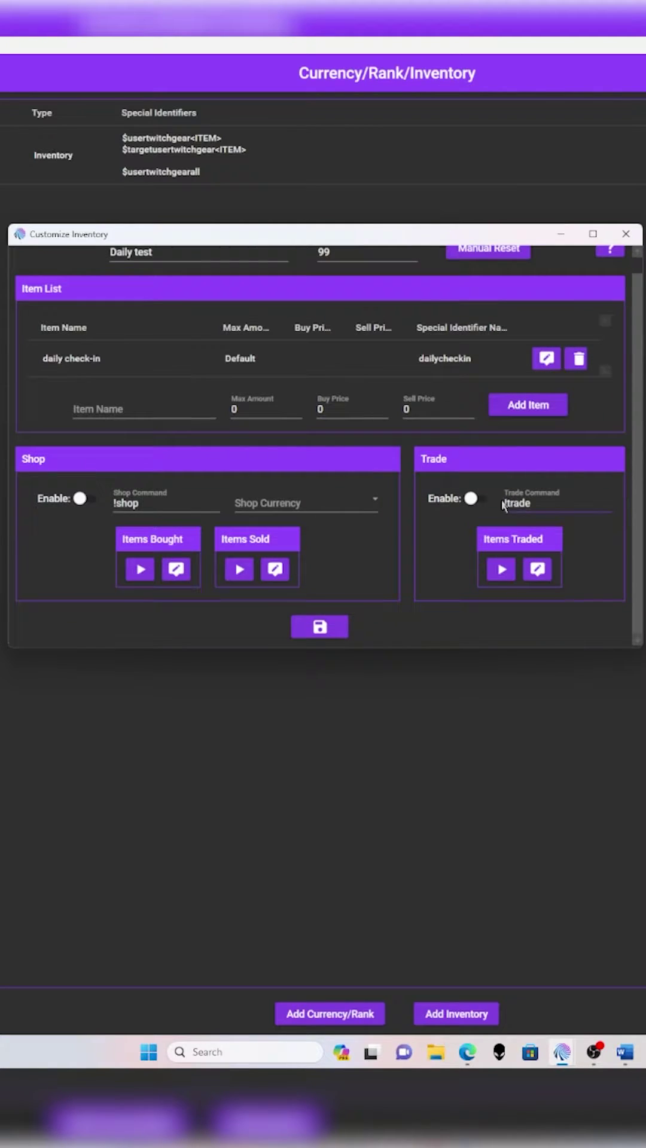
{"action": "left_click", "coordinate": [324, 635]}
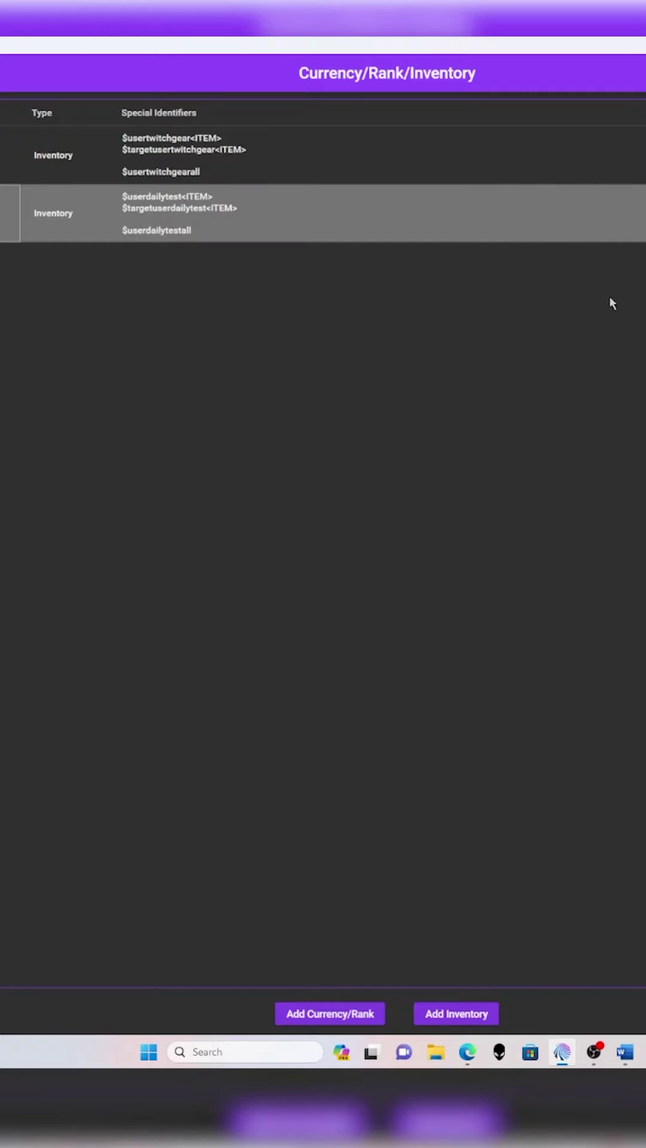
- Create the 'Daily check-in text' reward from the Twitch Channel Points page
{"action": "left_click", "coordinate": [637, 212]}
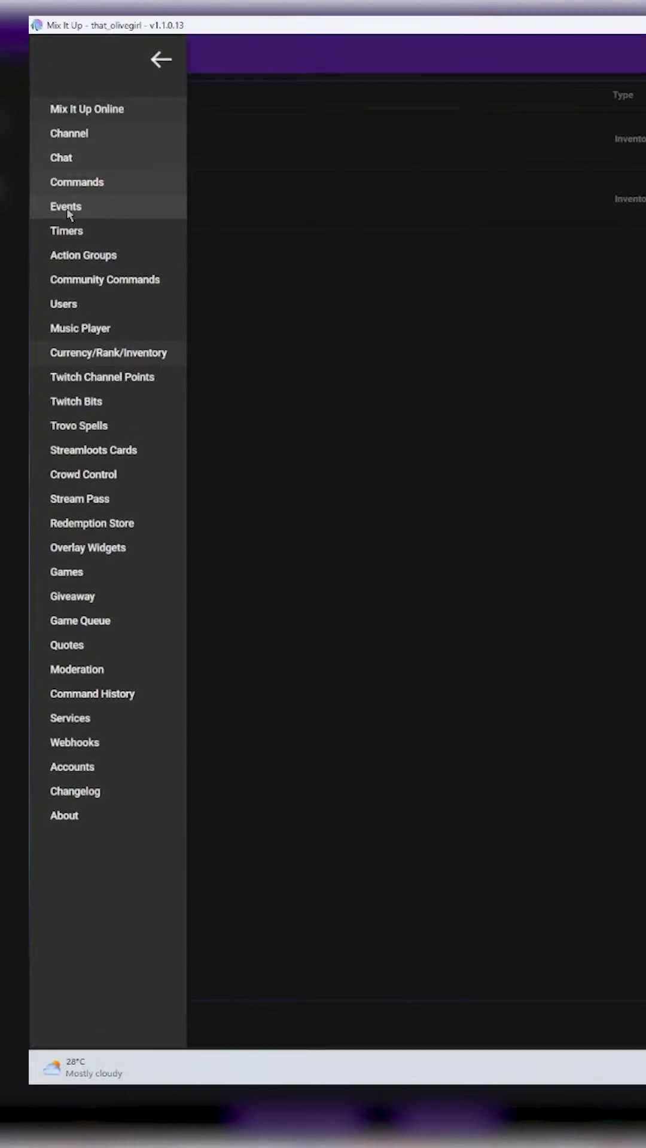
{"action": "left_click", "coordinate": [159, 374]}
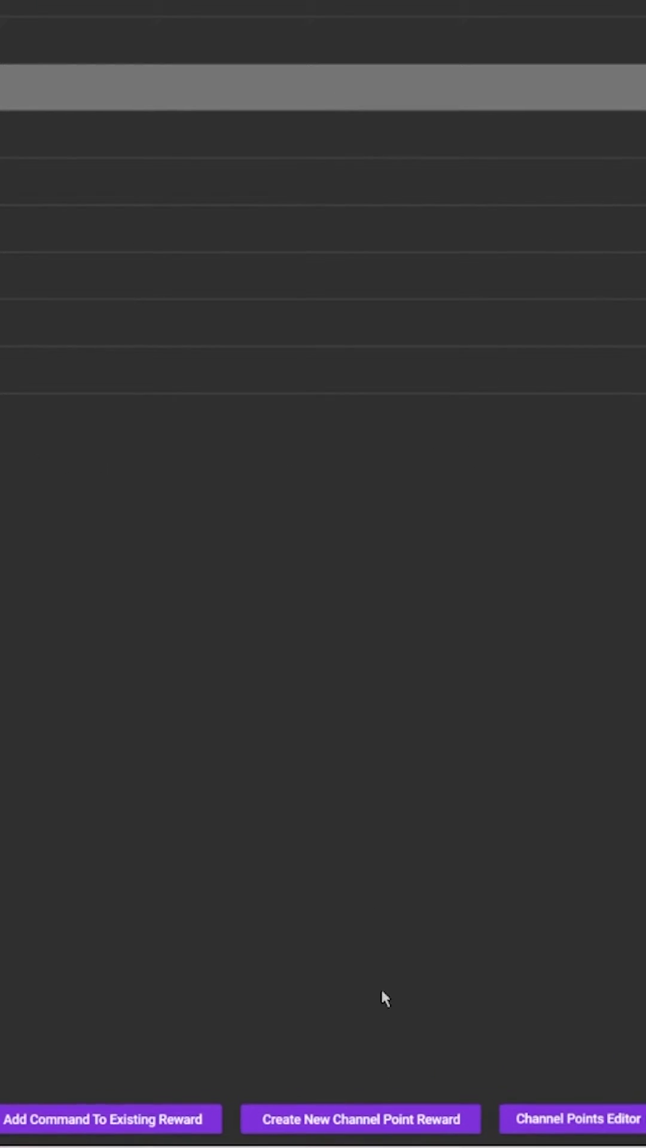
{"action": "left_click", "coordinate": [343, 1135]}
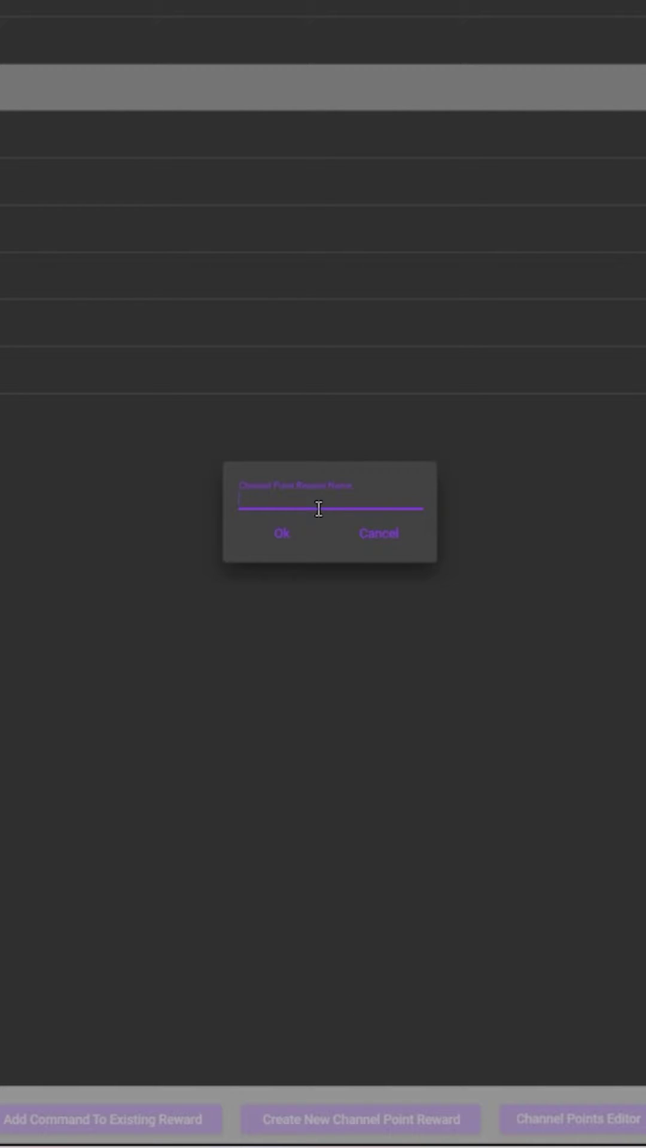
{"action": "type", "text": "Daily ch"}
{"action": "type", "text": "eck-in "}
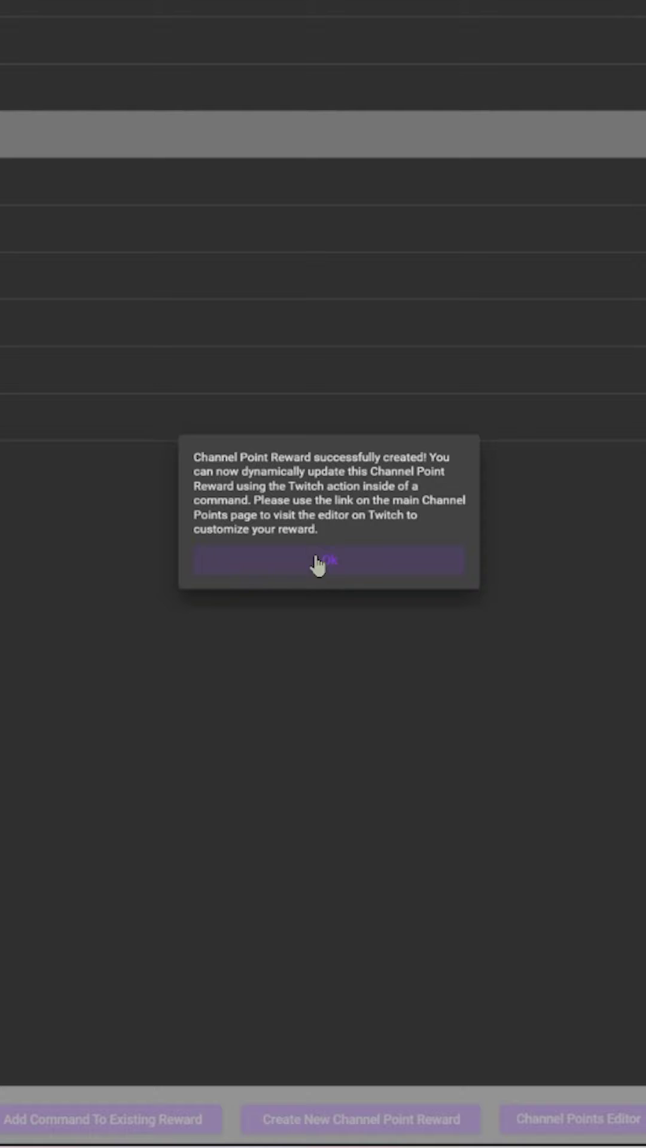
- Add a Daily check-in test chat message thanking $username for their daily check-in
{"action": "left_click", "coordinate": [349, 556]}
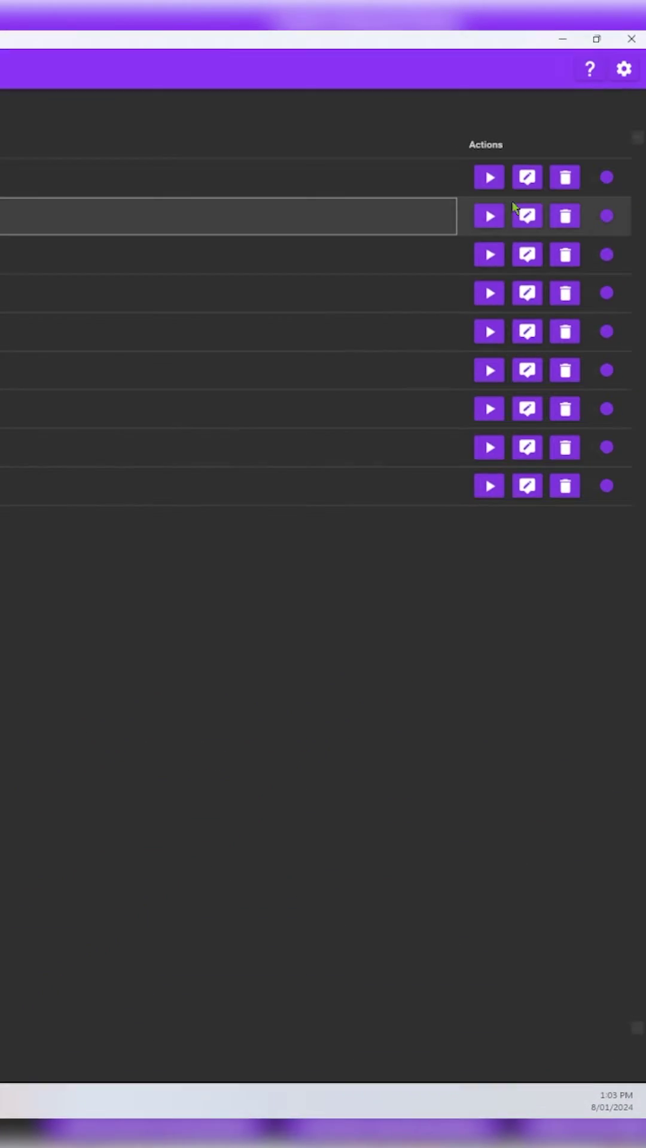
{"action": "left_click", "coordinate": [521, 213]}
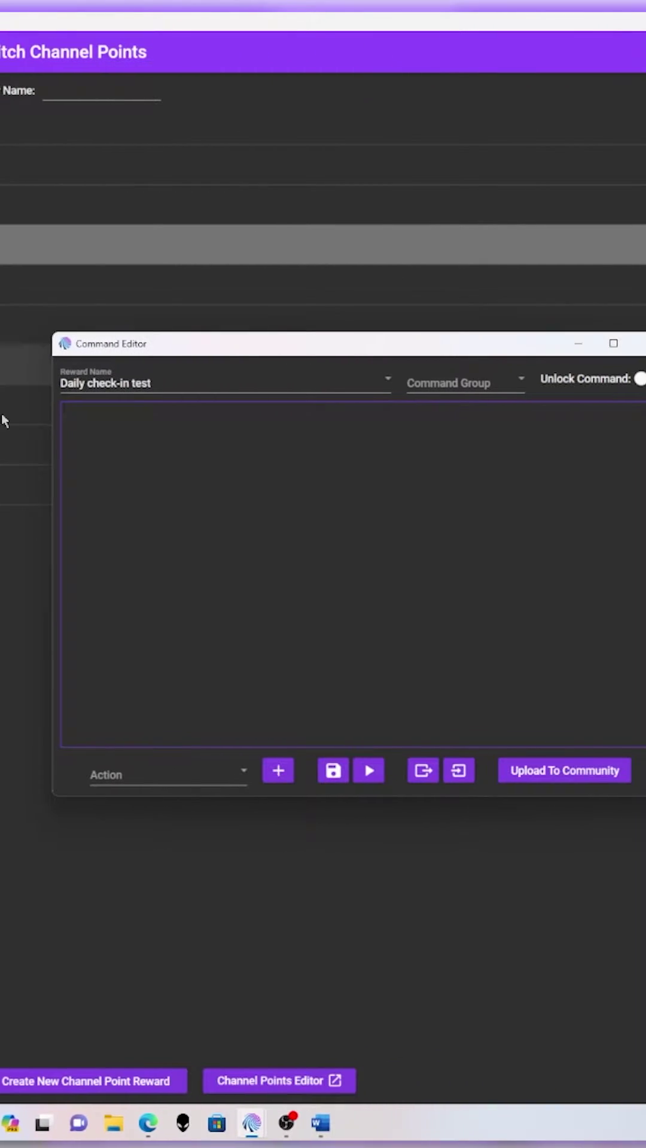
{"action": "left_click", "coordinate": [167, 773]}
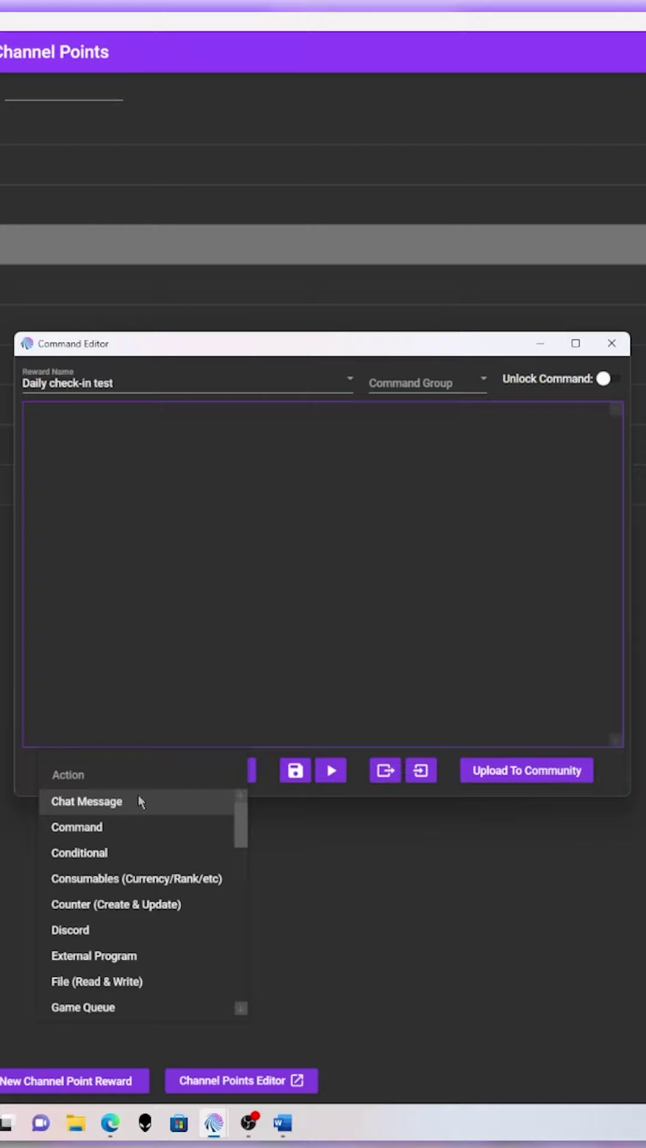
{"action": "left_click", "coordinate": [138, 800]}
{"action": "left_click", "coordinate": [238, 769]}
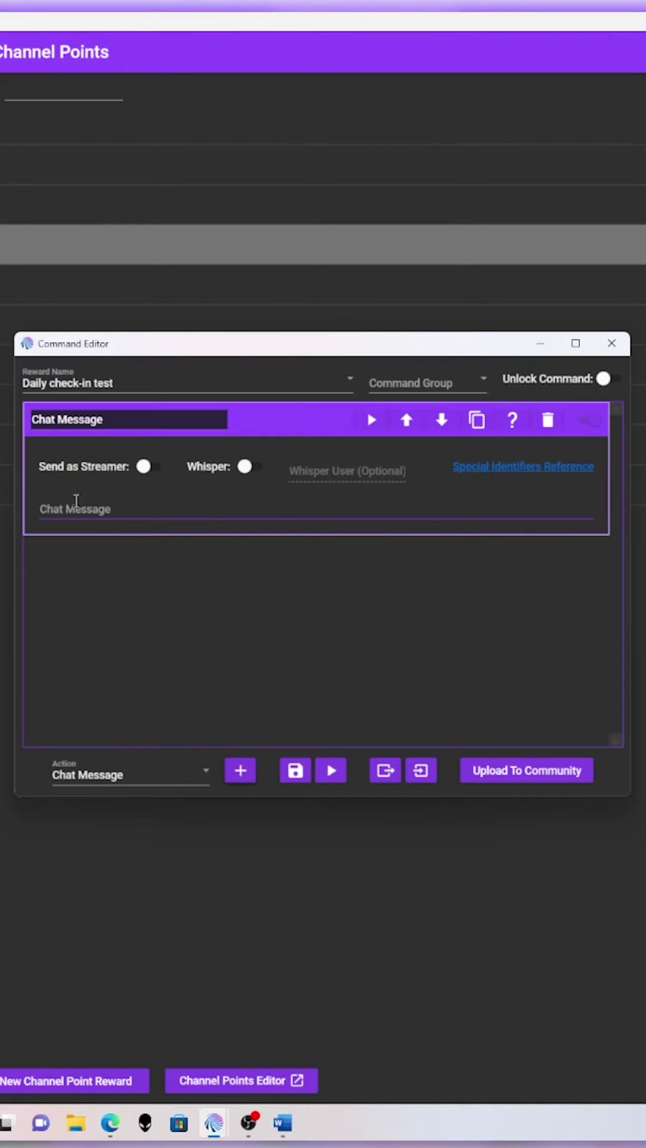
{"action": "left_click", "coordinate": [140, 507]}
{"action": "type", "text": "$u"}
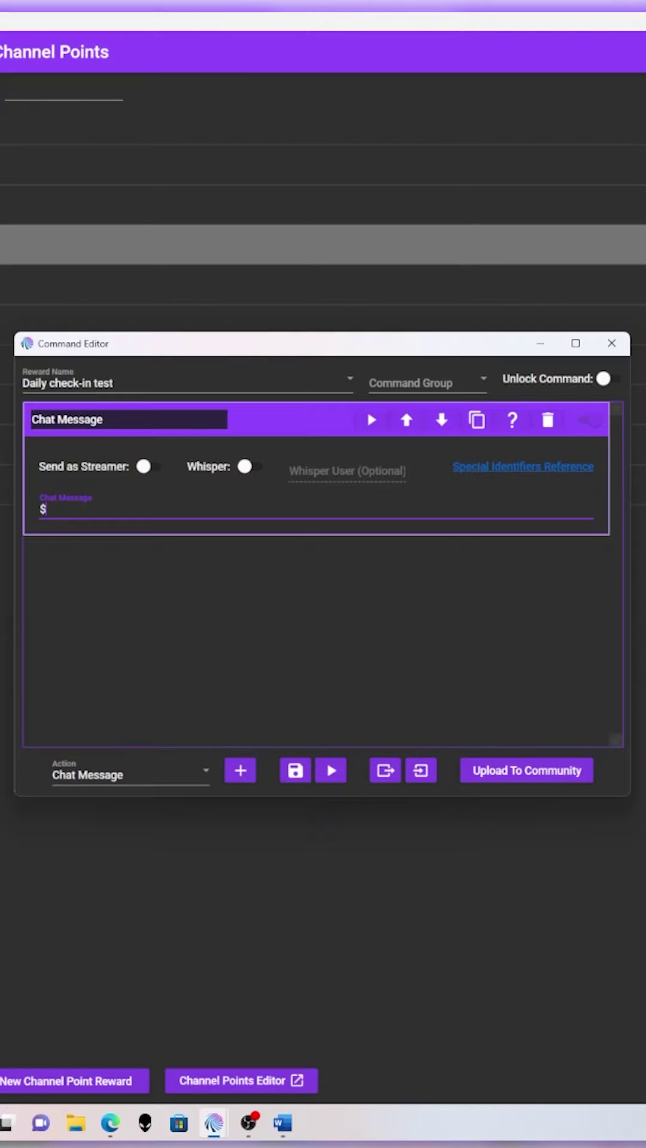
{"action": "type", "text": "sername"}
{"action": "type", "text": "has redeemed t"}
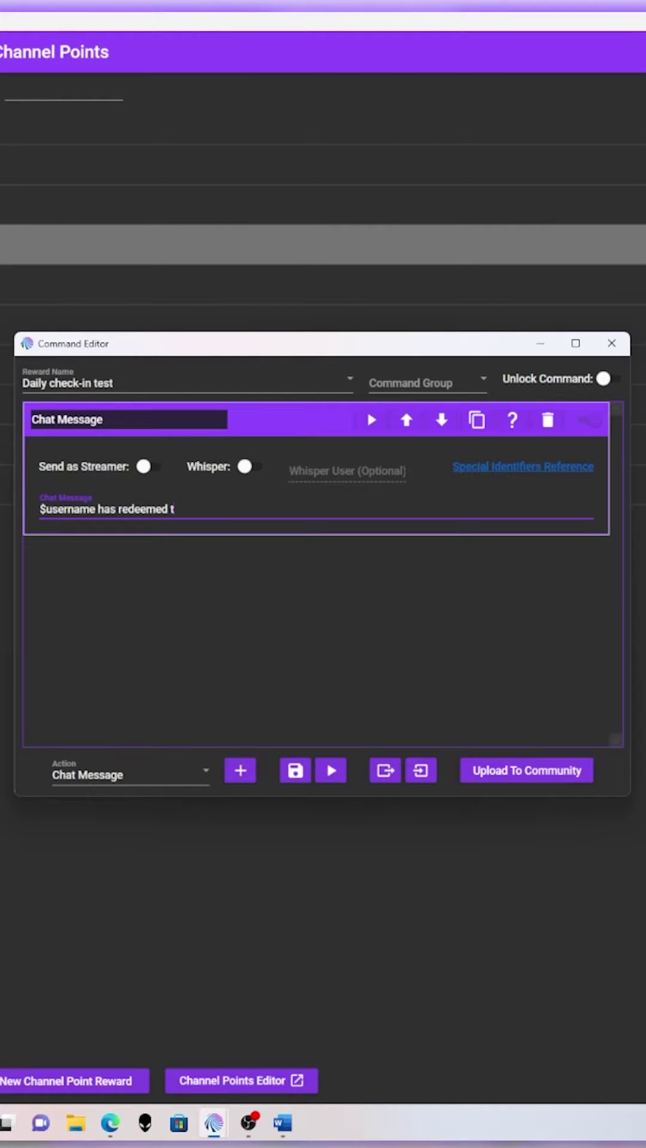
{"action": "type", "text": "heir Daily"}
{"action": "type", "text": " Check-in"}
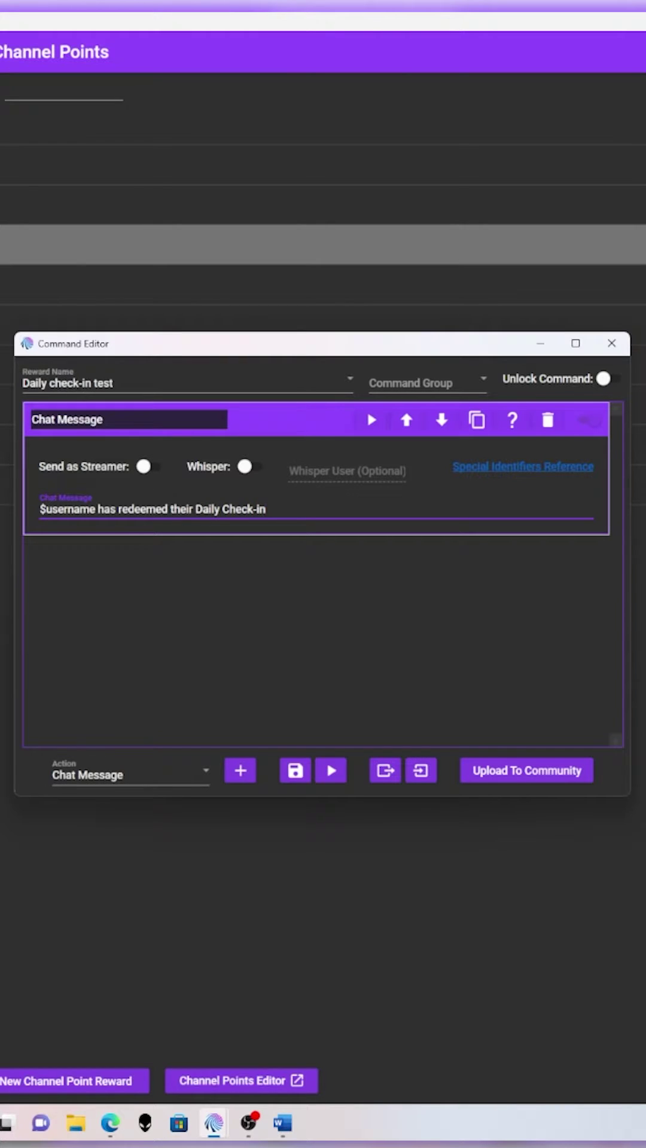
{"action": "type", "text": ", thanks"}
{"action": "type", "text": " for checking int"}
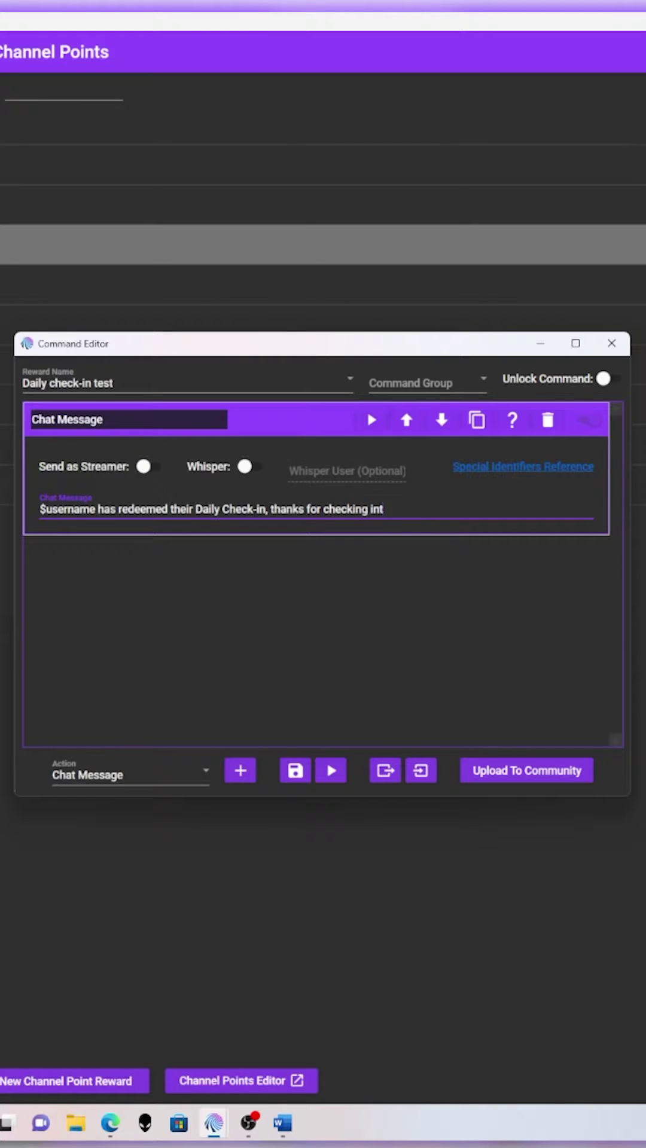
{"action": "type", "text": "o the stream!"}
- Add a Consumables action: Daily test, Add to user, daily check-in, amount 1
{"action": "left_click", "coordinate": [148, 778]}
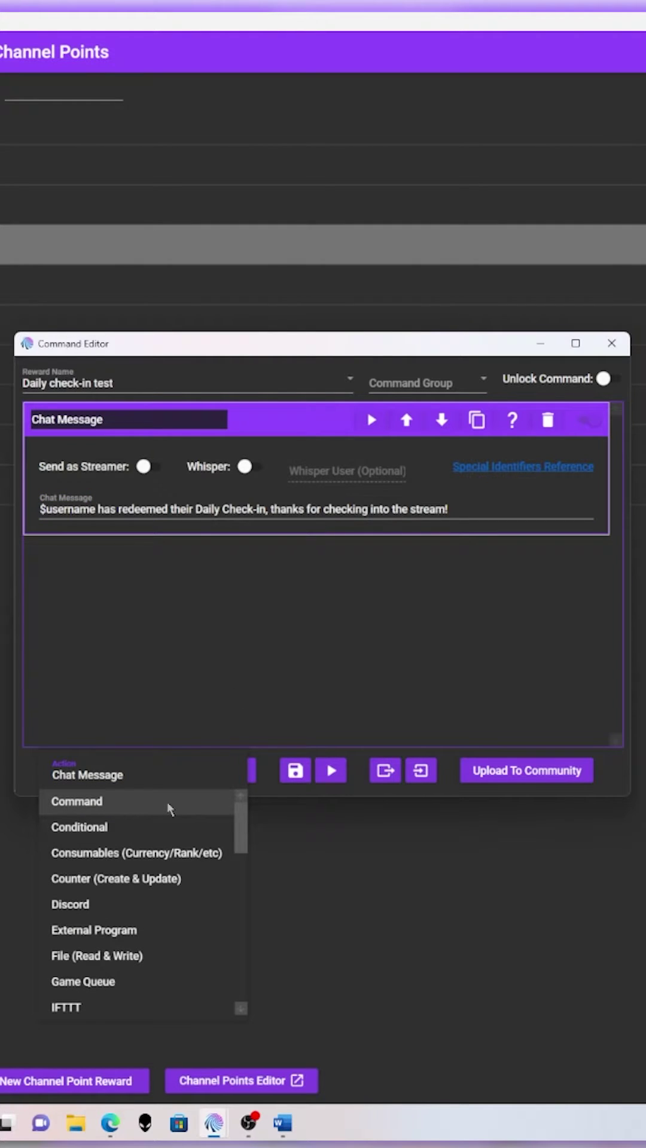
{"action": "left_click", "coordinate": [156, 855]}
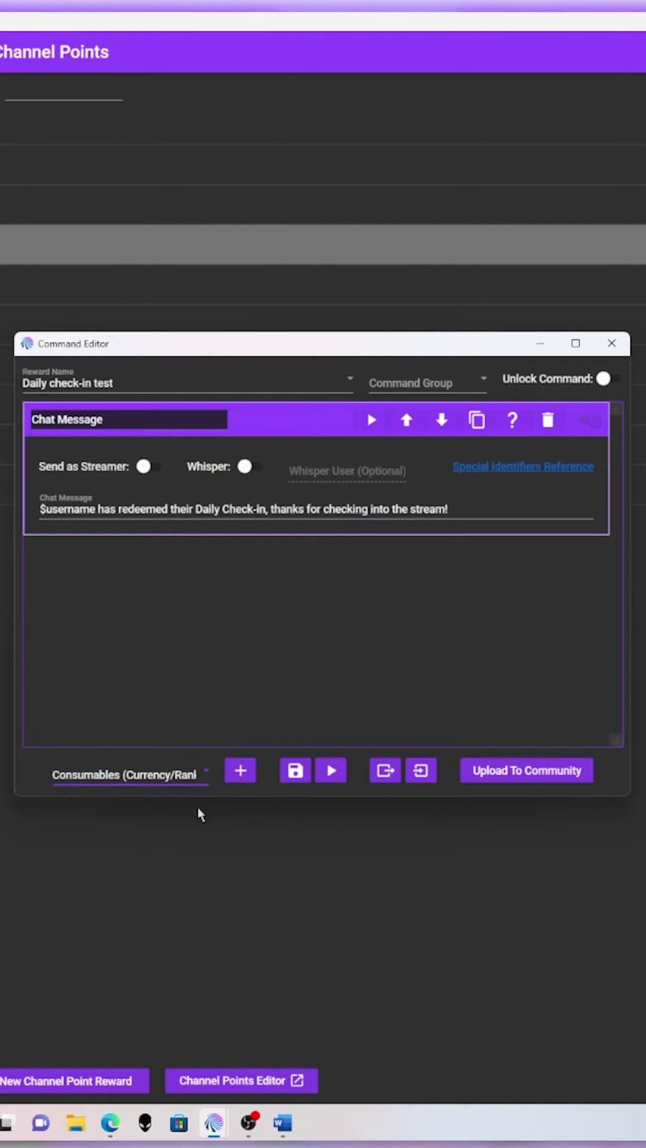
{"action": "left_click", "coordinate": [240, 777]}
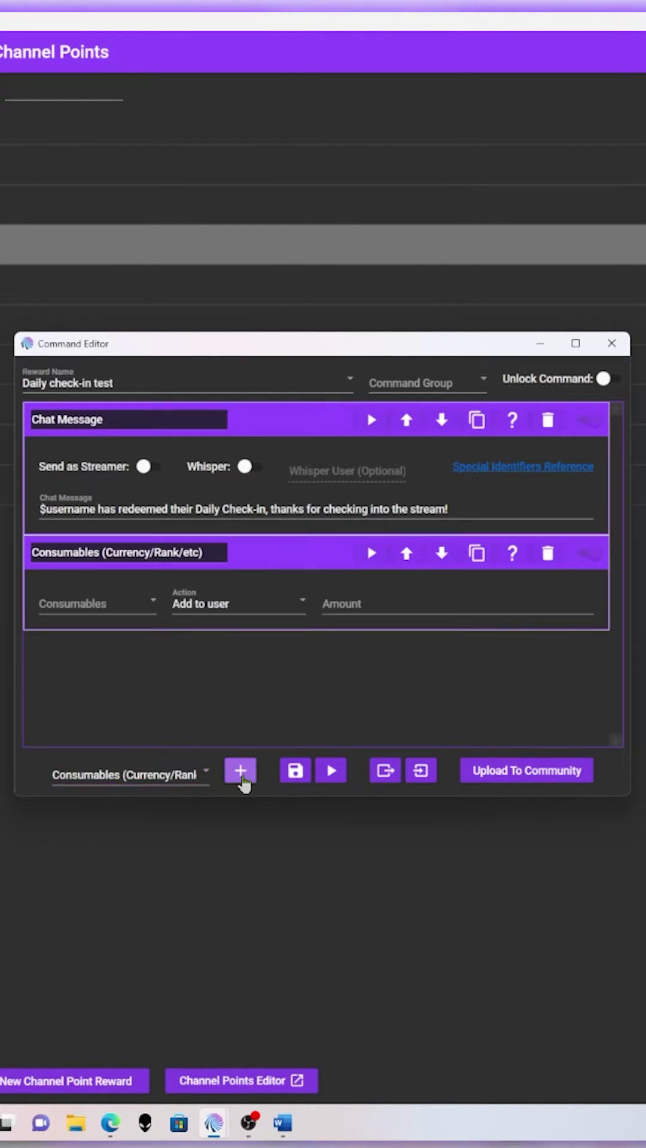
{"action": "left_click", "coordinate": [104, 606]}
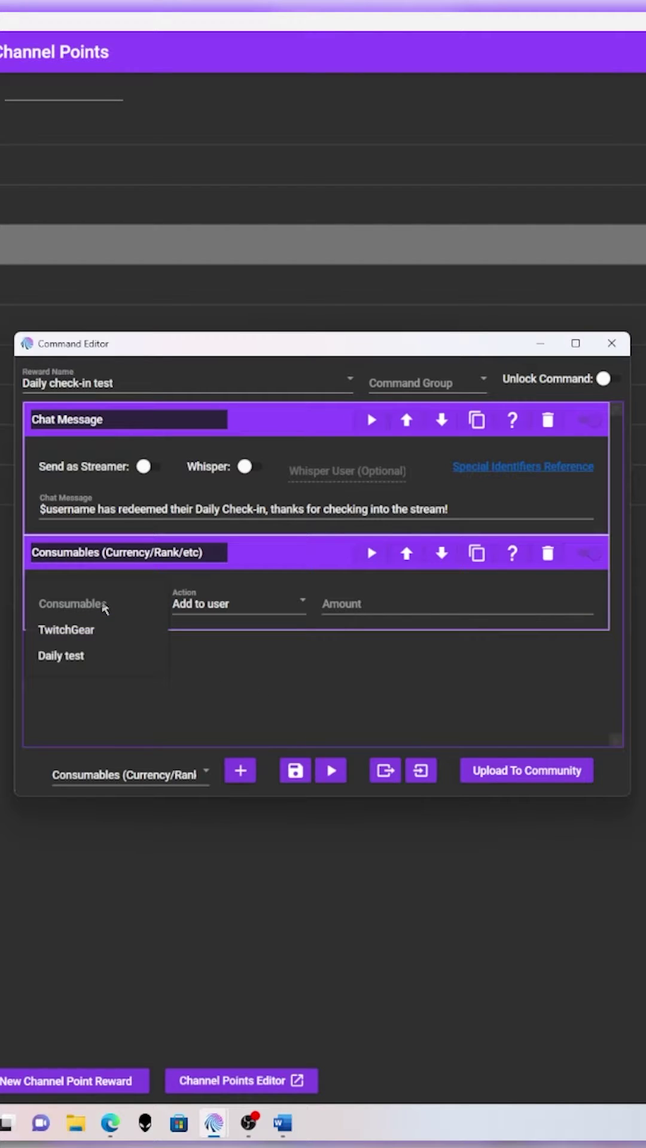
{"action": "left_click", "coordinate": [101, 663]}
{"action": "left_click", "coordinate": [216, 607]}
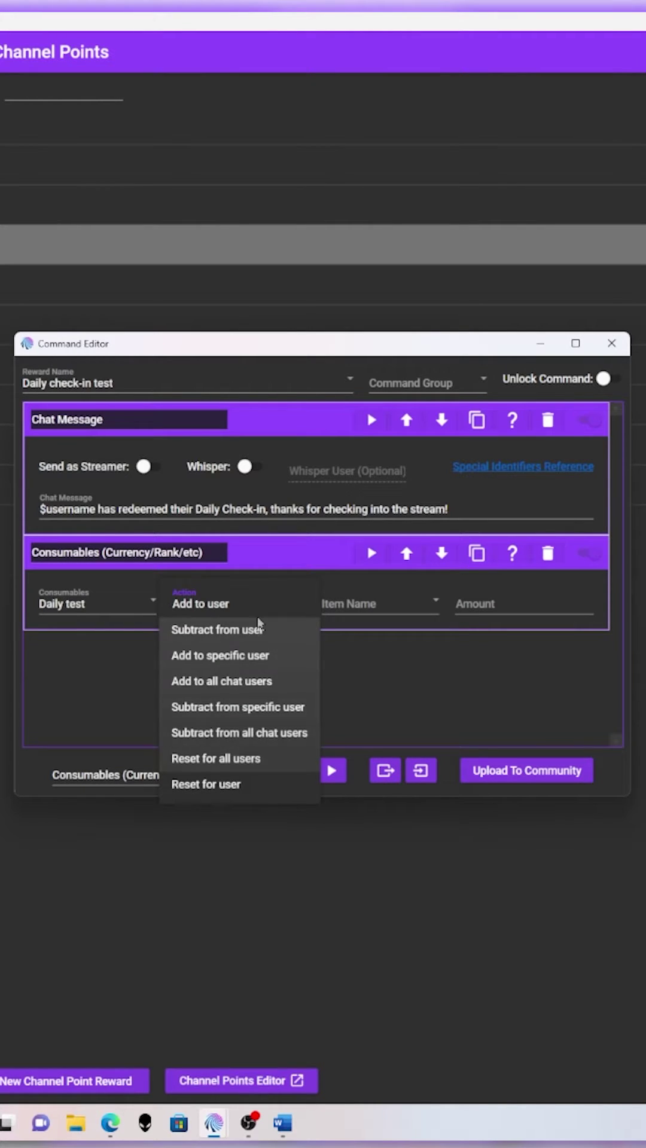
{"action": "left_click", "coordinate": [276, 588]}
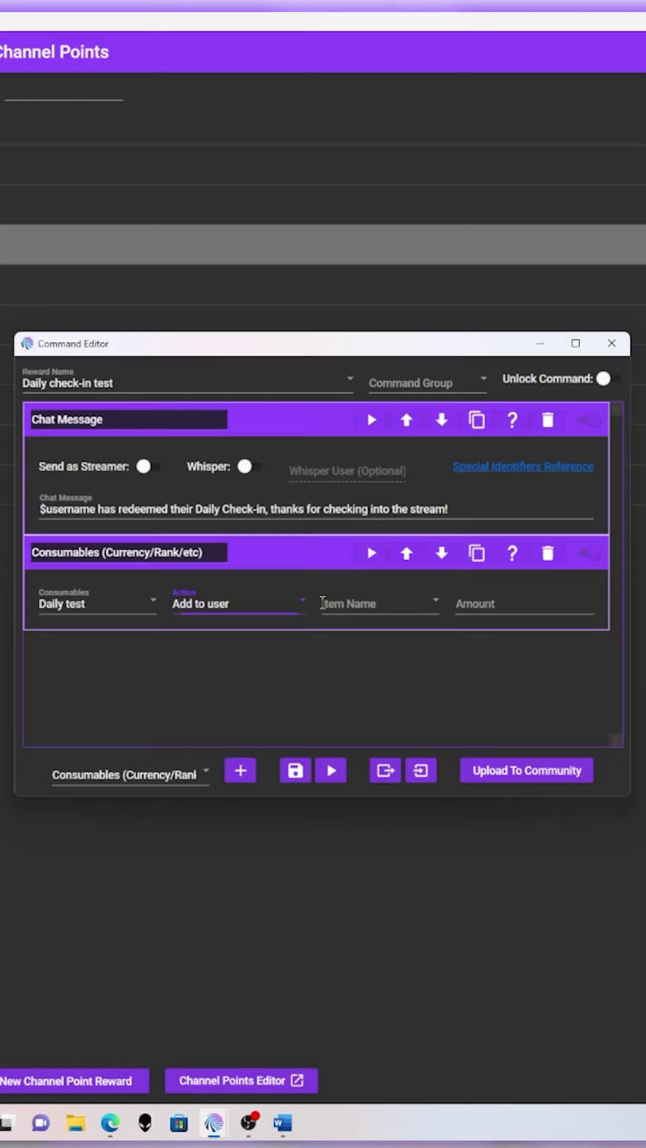
{"action": "left_click", "coordinate": [365, 604]}
{"action": "left_click", "coordinate": [377, 635]}
{"action": "left_click", "coordinate": [459, 604]}
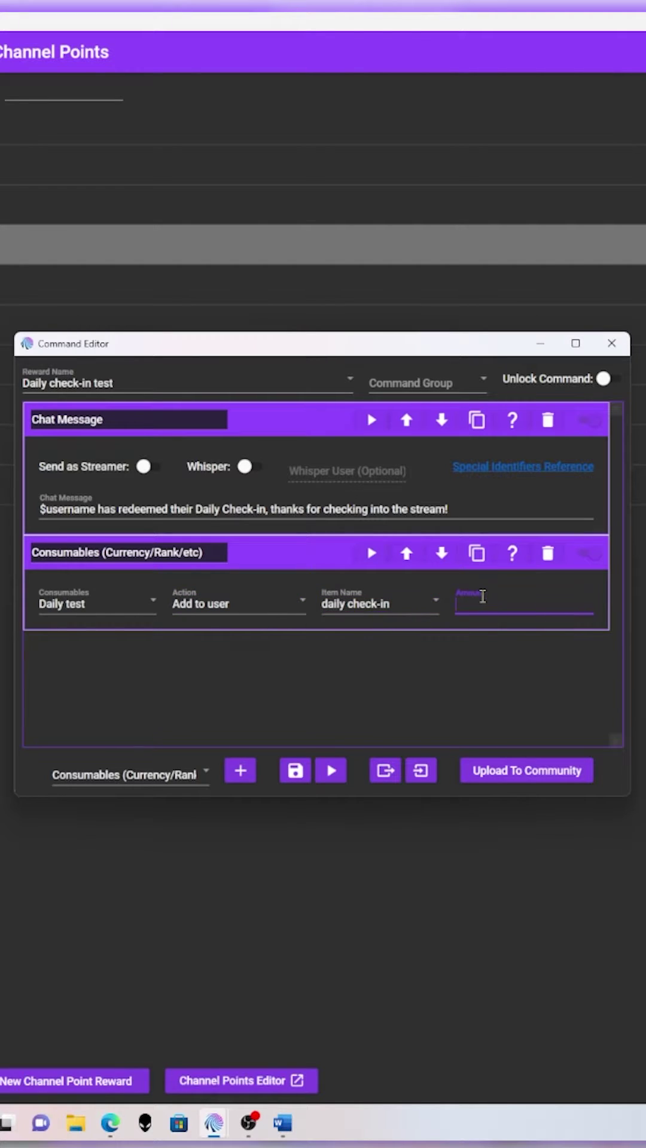
{"action": "type", "text": "1"}
{"action": "left_click", "coordinate": [456, 652]}
{"action": "left_click", "coordinate": [268, 426]}
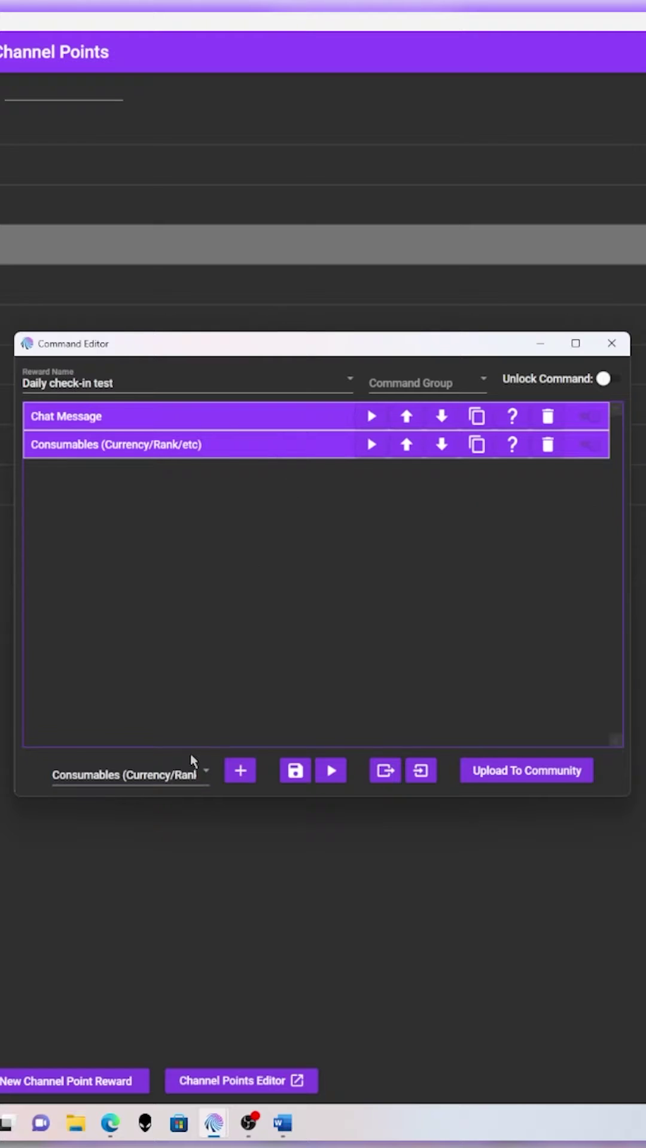
- Add a chat message 'They have checked into the channel $userdailytestdailycheckin'
{"action": "left_click", "coordinate": [187, 777]}
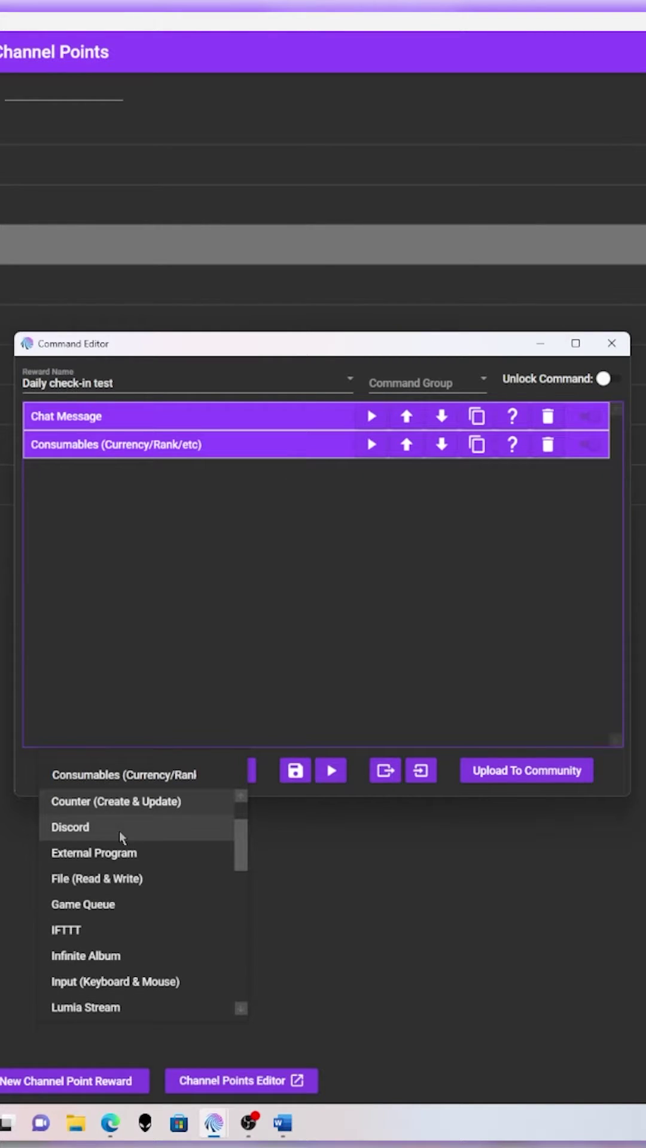
{"action": "scroll", "coordinate": [146, 845], "scroll_direction": "up", "scroll_amount": 2}
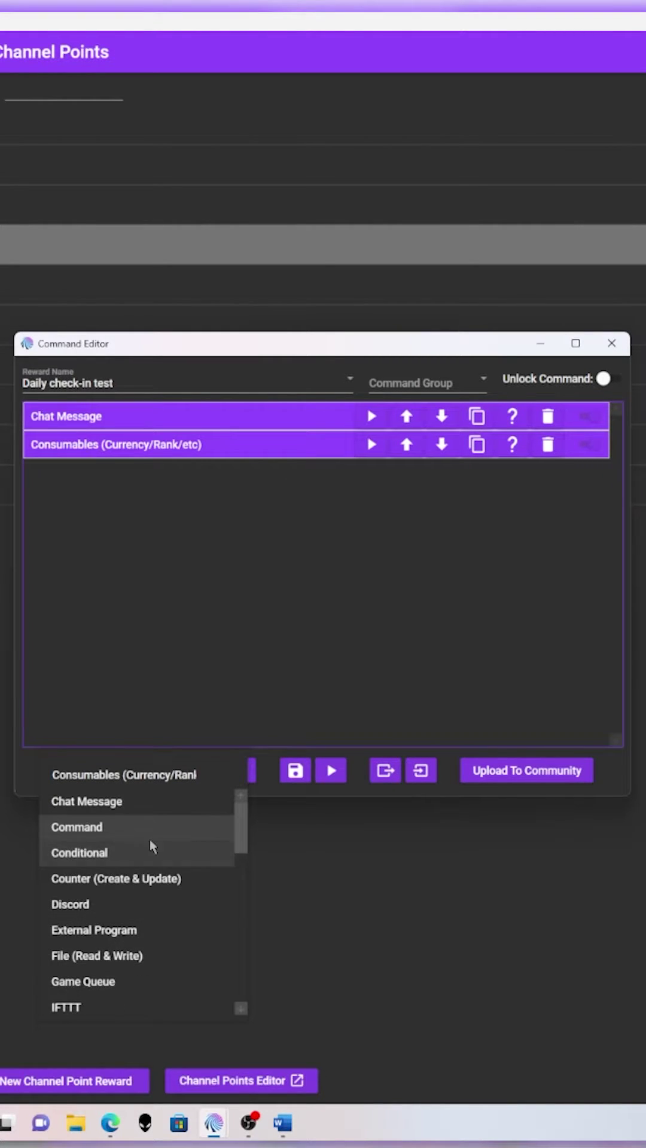
{"action": "left_click", "coordinate": [128, 803]}
{"action": "left_click", "coordinate": [240, 771]}
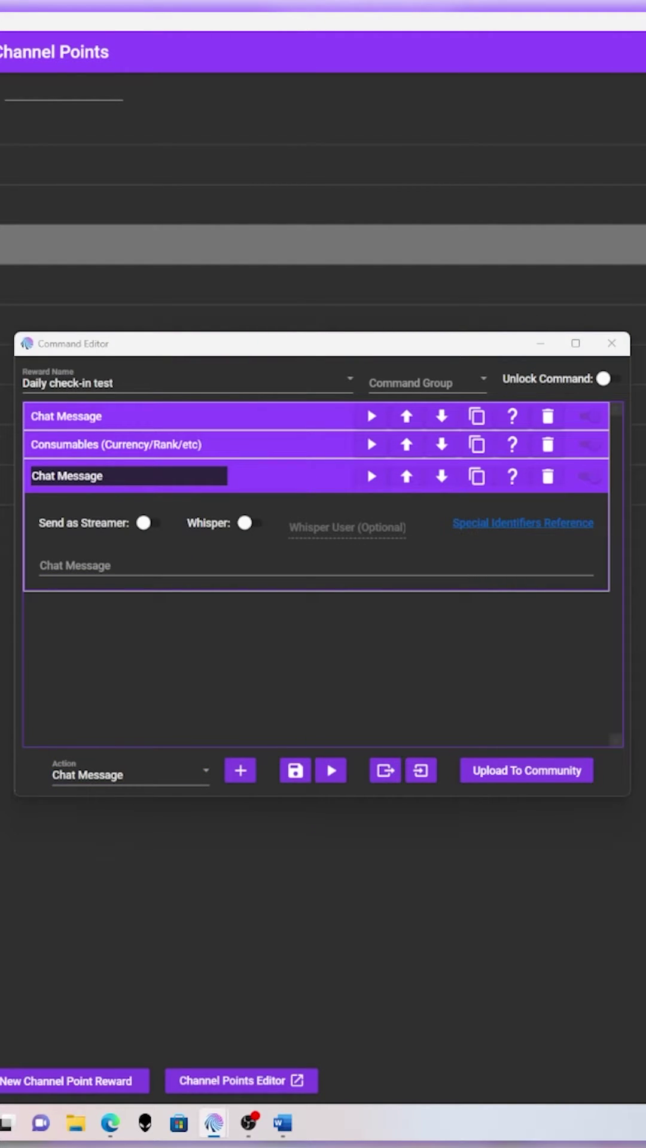
{"action": "left_click", "coordinate": [135, 565]}
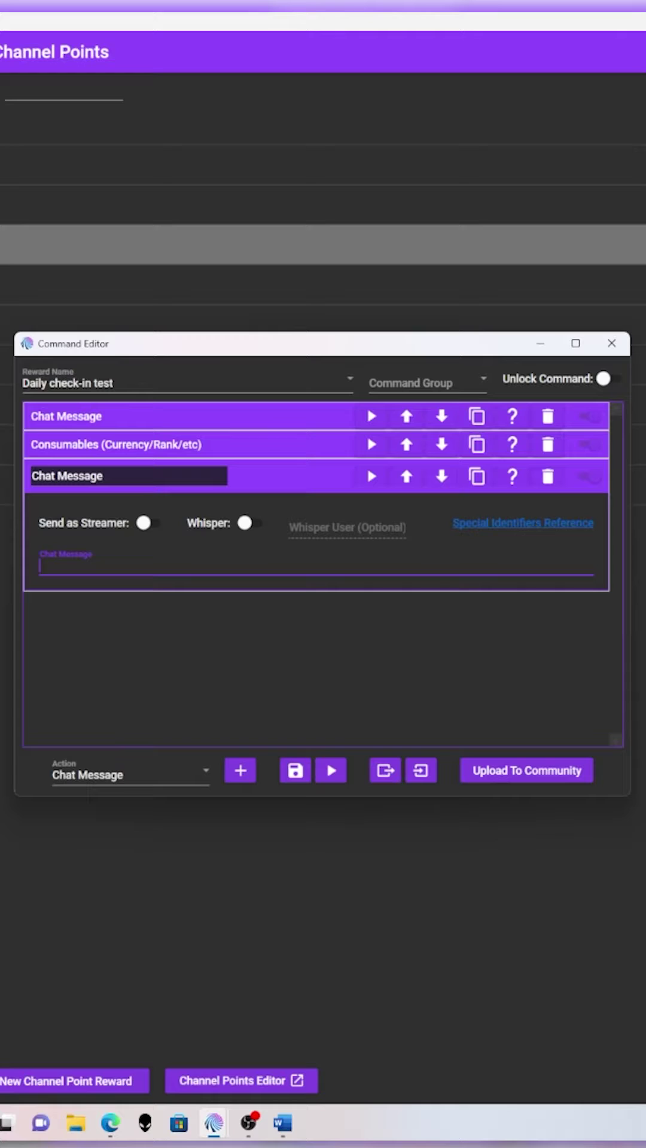
{"action": "type", "text": "They n"}
{"action": "type", "text": "o"}
{"action": "key", "text": "BackSpace"}
{"action": "key", "text": "BackSpace"}
{"action": "key", "text": "BackSpace"}
{"action": "type", "text": "hey have c"}
{"action": "type", "text": "heck-"}
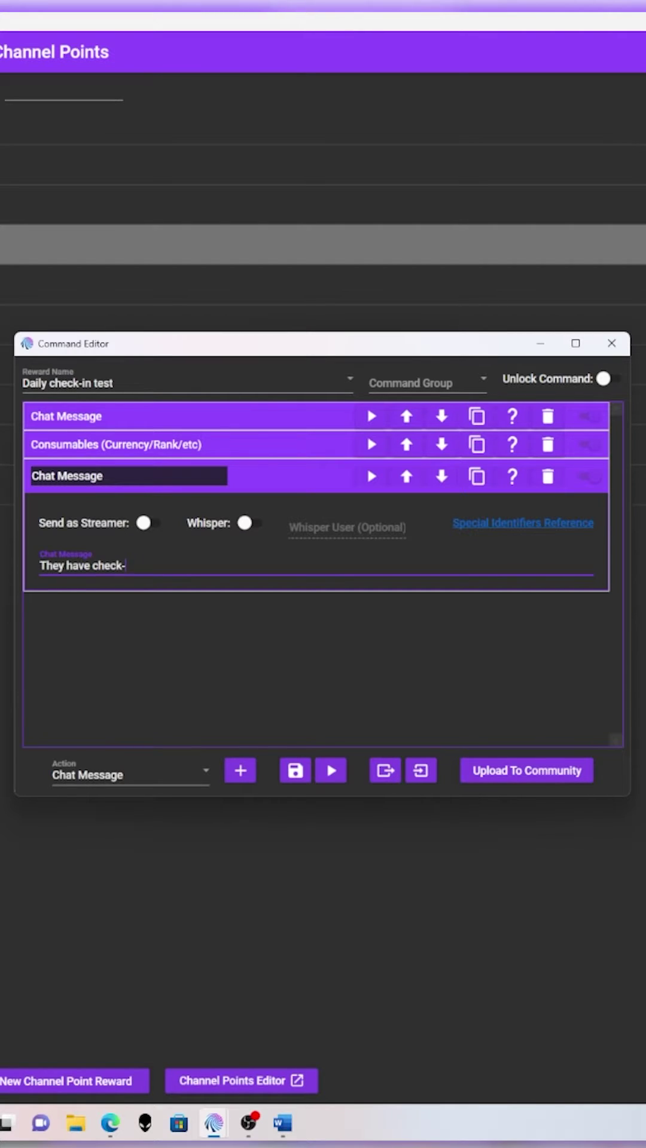
{"action": "key", "text": "BackSpace"}
{"action": "type", "text": "ed into the chan"}
{"action": "type", "text": "nel $u"}
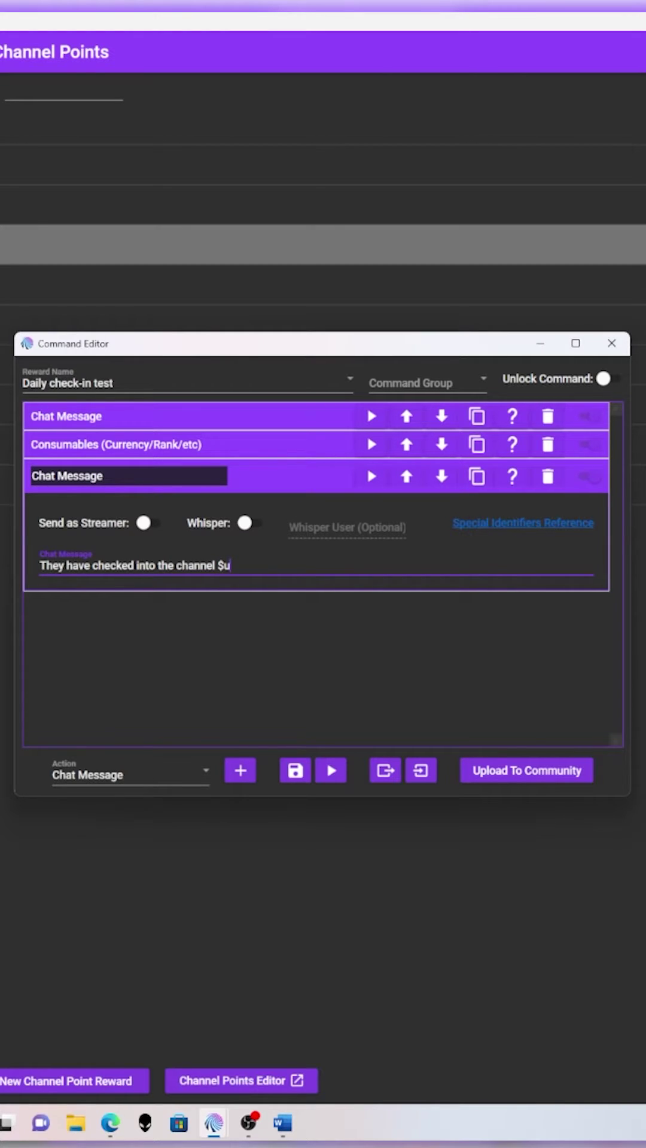
{"action": "type", "text": "sertwit"}
{"action": "type", "text": "dailytest"}
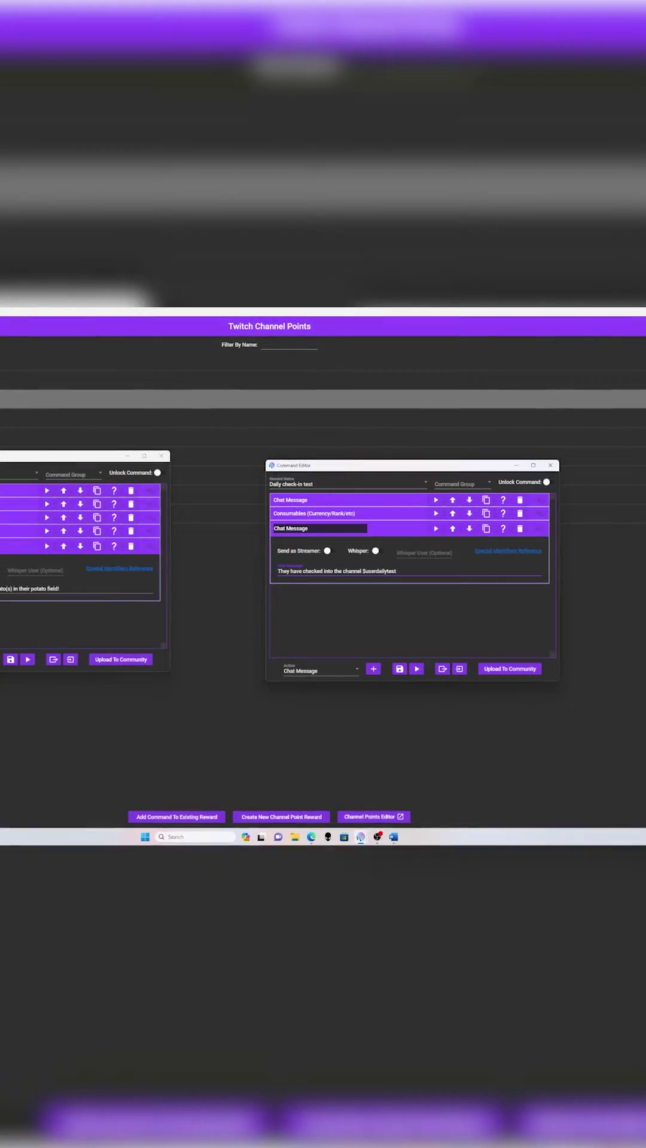
{"action": "type", "text": "daily"}
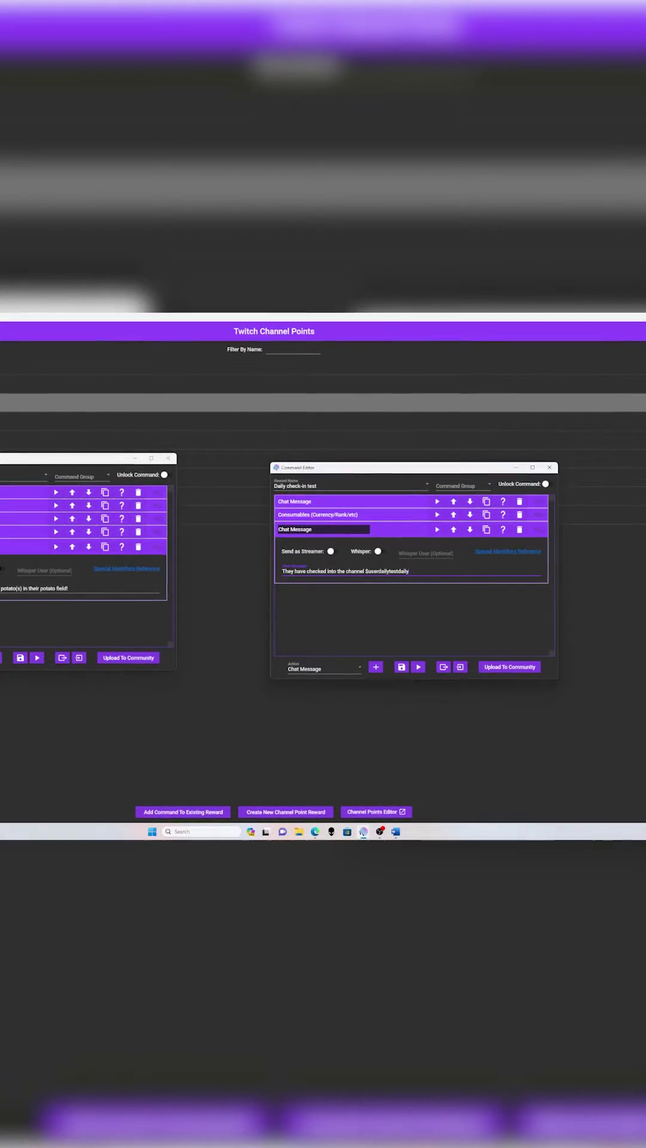
{"action": "type", "text": "checkin"}
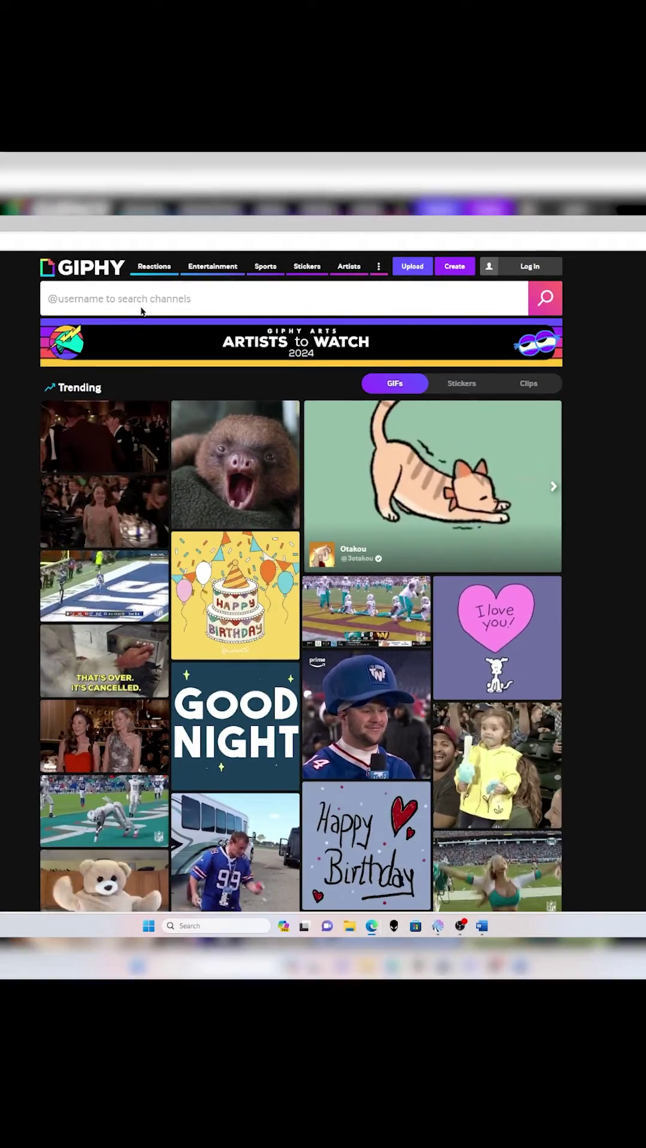
{"action": "type", "text": "potato"}
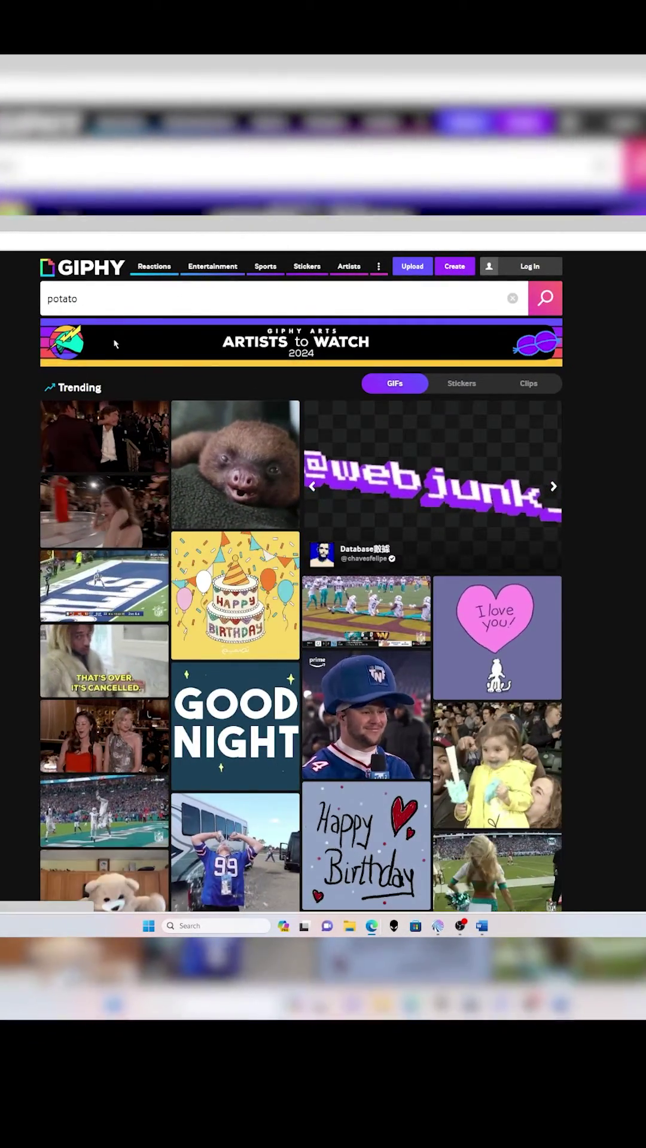
- Save the waving potato sticker from Giphy's potato sticker results to Downloads
{"action": "key", "text": "Return"}
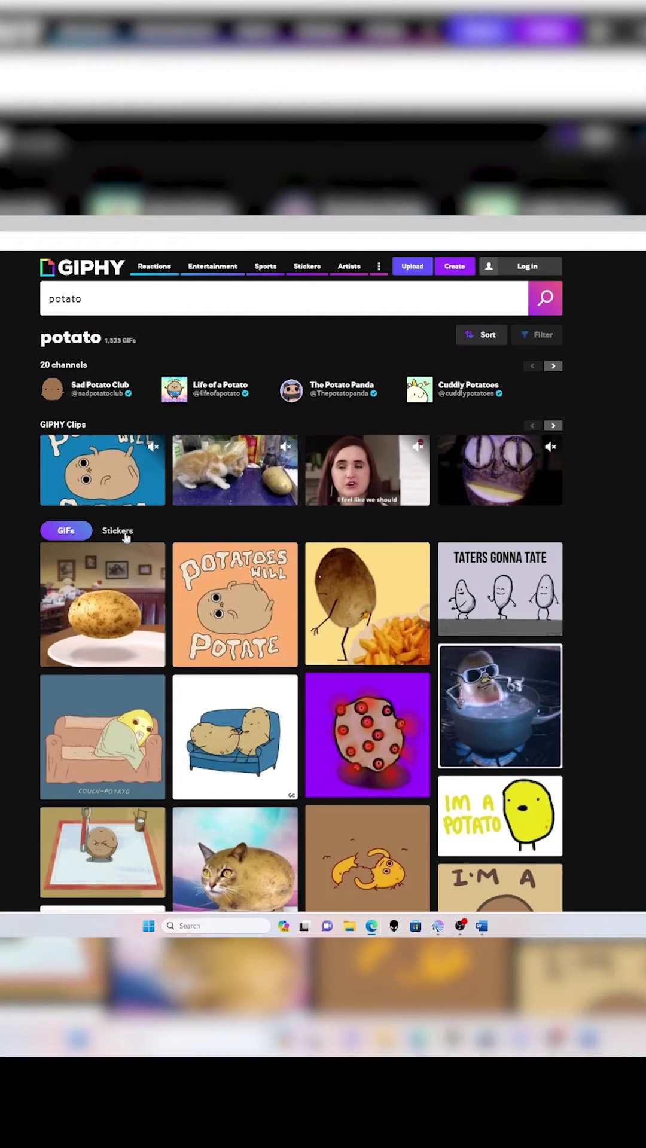
{"action": "left_click", "coordinate": [118, 531]}
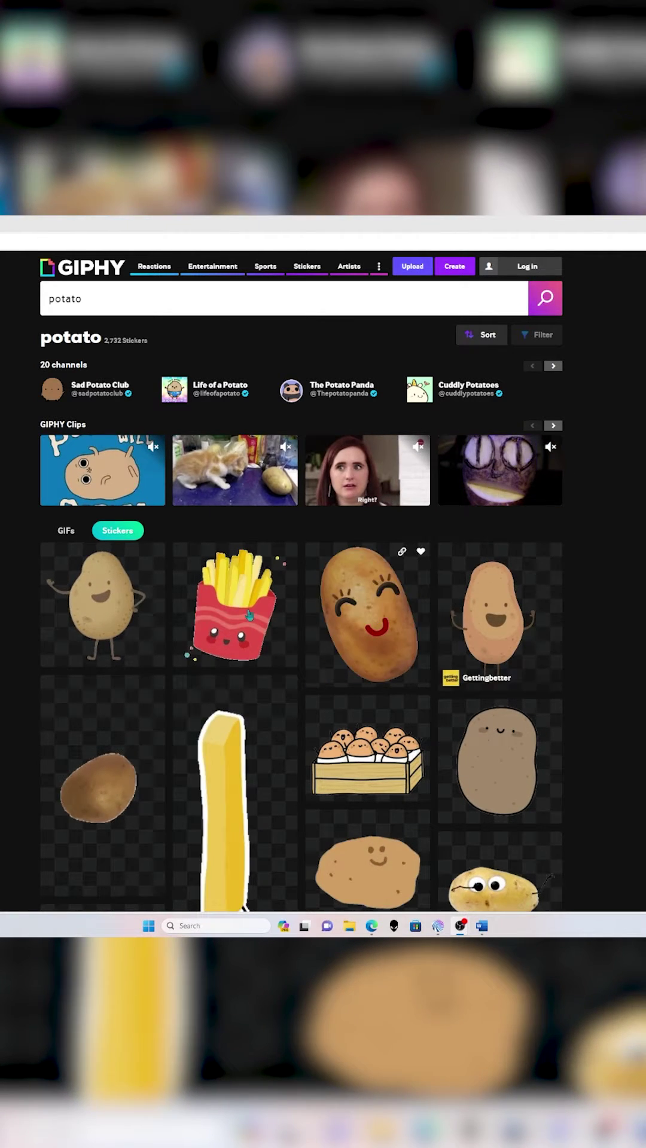
{"action": "left_click", "coordinate": [115, 593]}
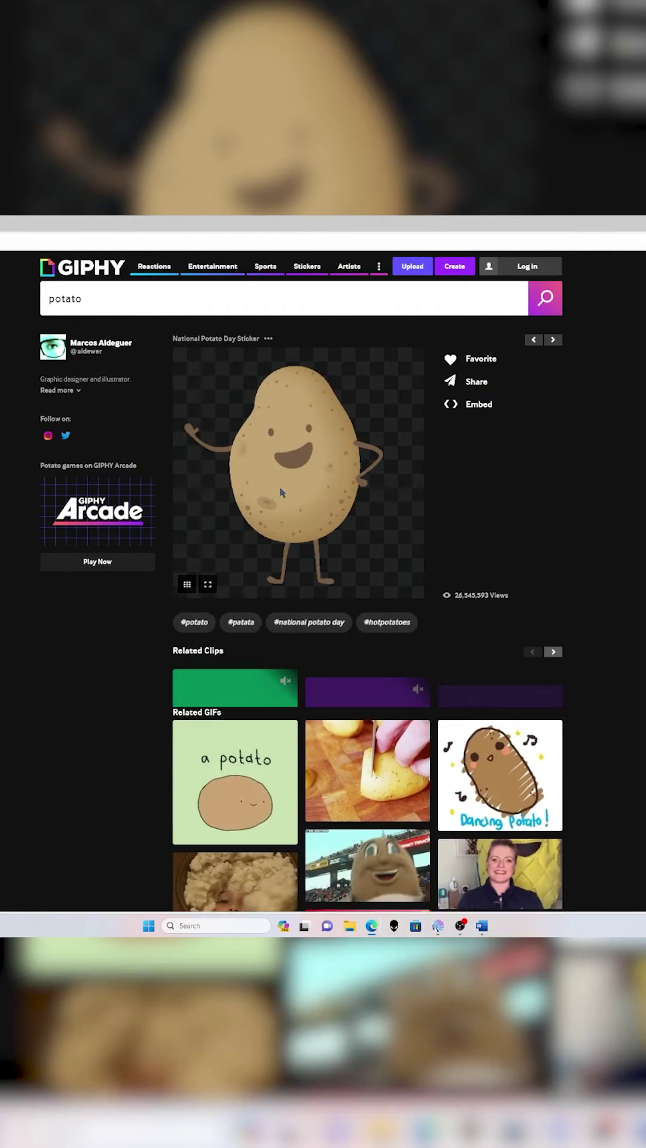
{"action": "right_click", "coordinate": [280, 491]}
{"action": "left_click", "coordinate": [325, 513]}
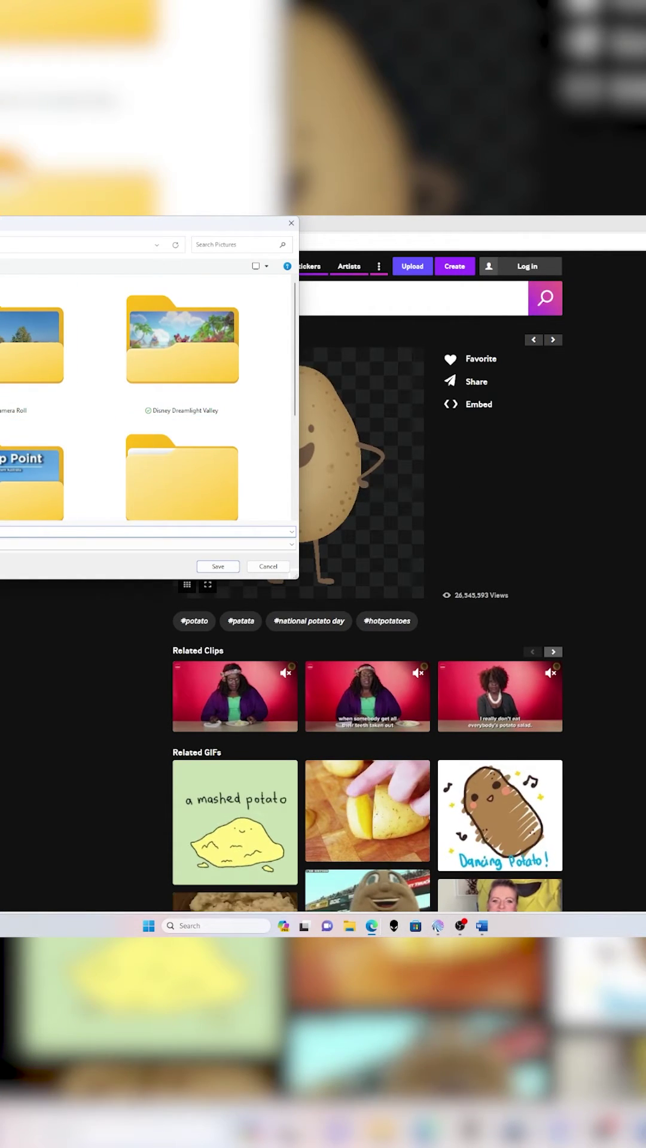
{"action": "left_click", "coordinate": [5, 296]}
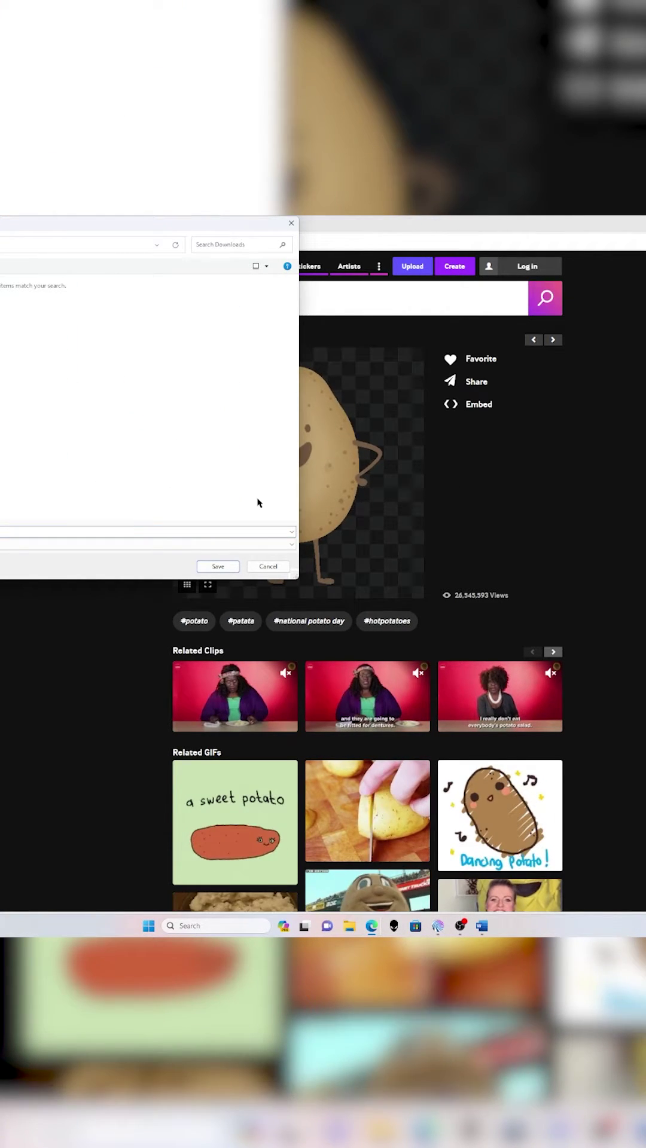
{"action": "left_click", "coordinate": [217, 567]}
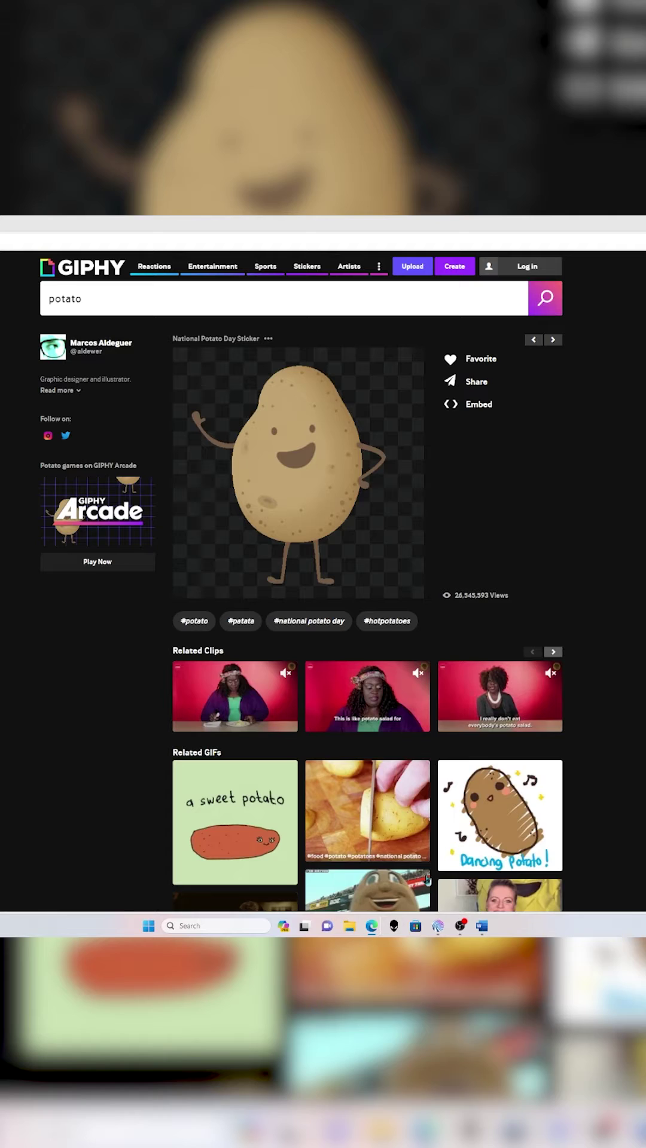
- Bring Mix It Up's Twitch Channel Points list back to the front
{"action": "left_click", "coordinate": [448, 933]}
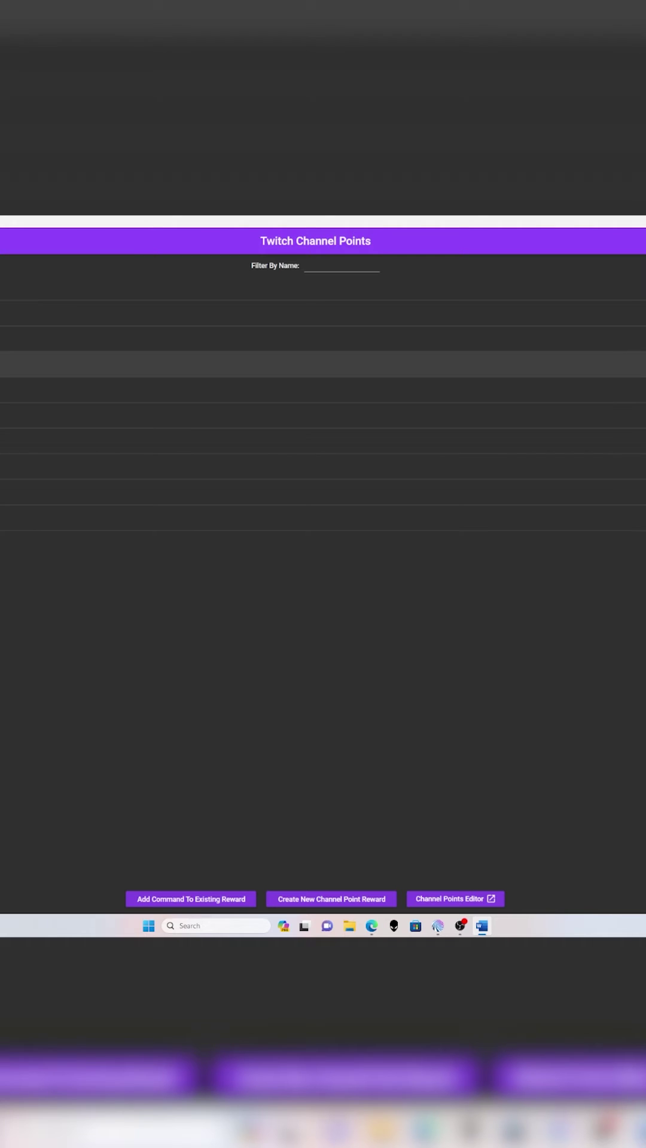
- Add an Overlay (Images & Videos) action to the Daily check-in test reward's command
{"action": "left_click", "coordinate": [515, 339]}
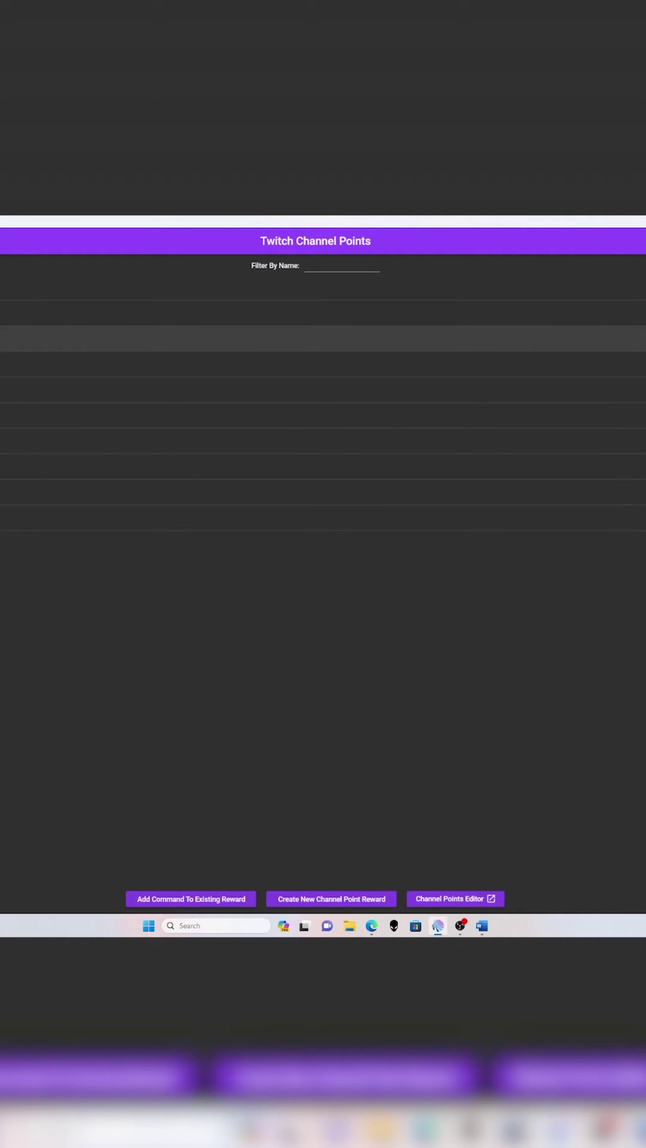
{"action": "double_click", "coordinate": [514, 375]}
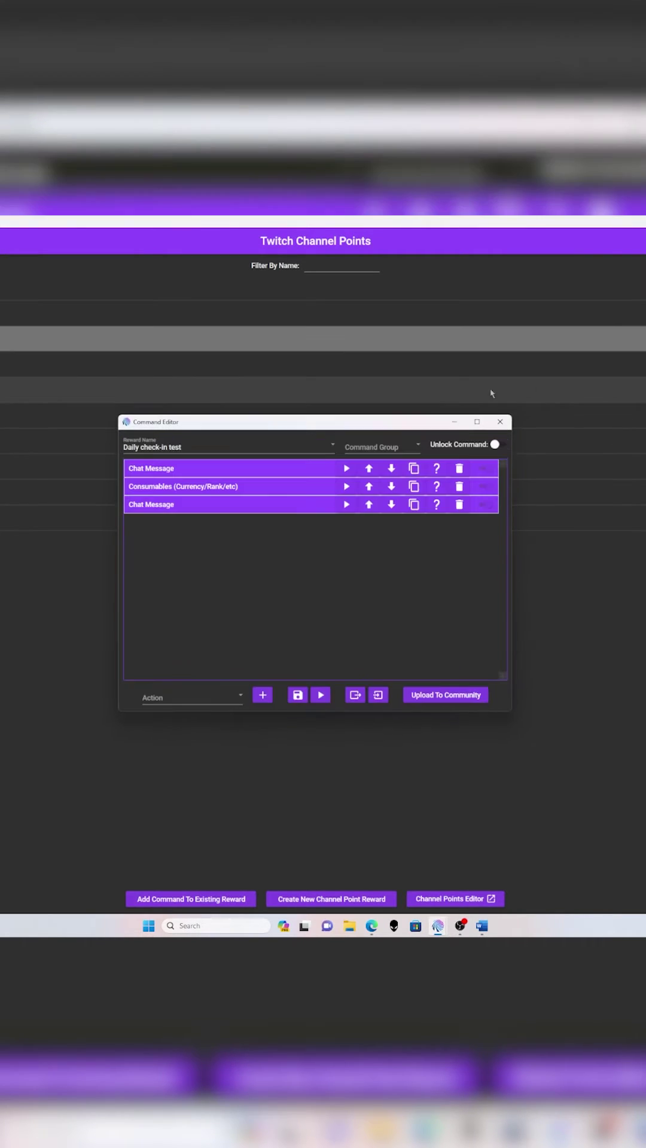
{"action": "left_click", "coordinate": [188, 699]}
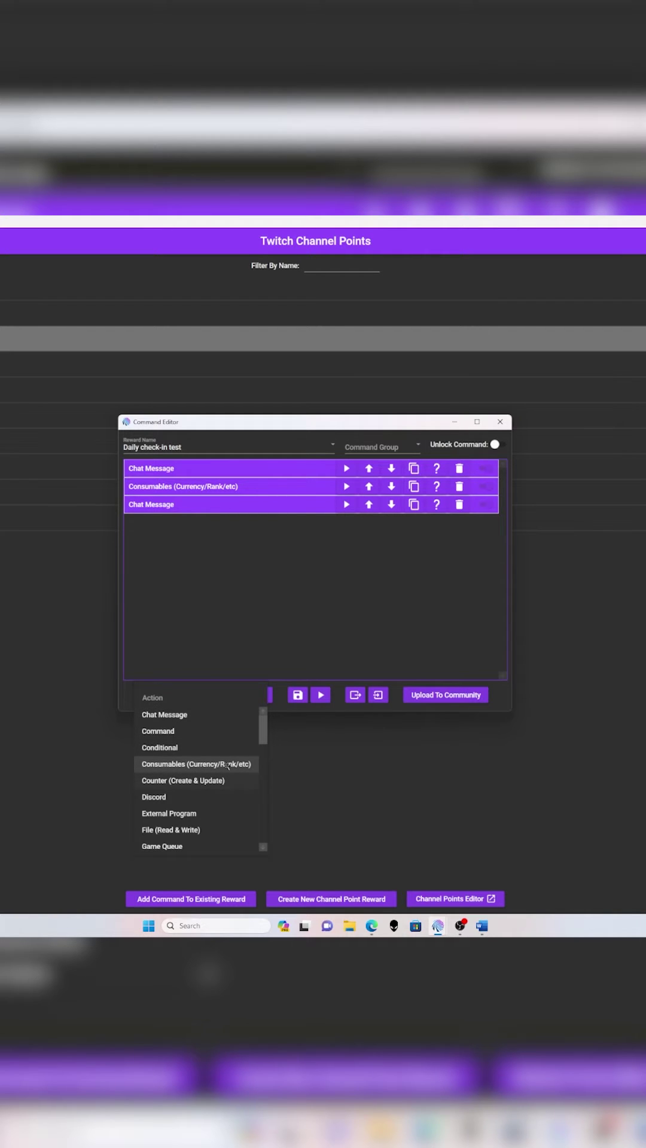
{"action": "scroll", "coordinate": [210, 775], "scroll_direction": "down", "scroll_amount": 2}
{"action": "scroll", "coordinate": [193, 812], "scroll_direction": "down", "scroll_amount": 1}
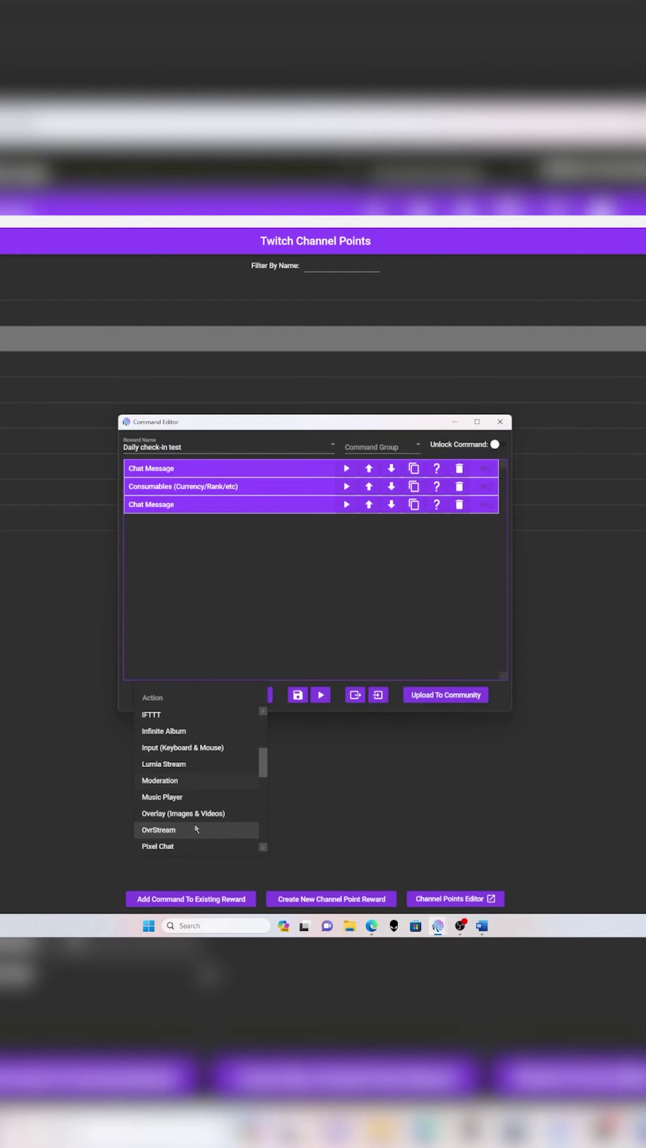
{"action": "left_click", "coordinate": [193, 812]}
{"action": "left_click", "coordinate": [262, 696]}
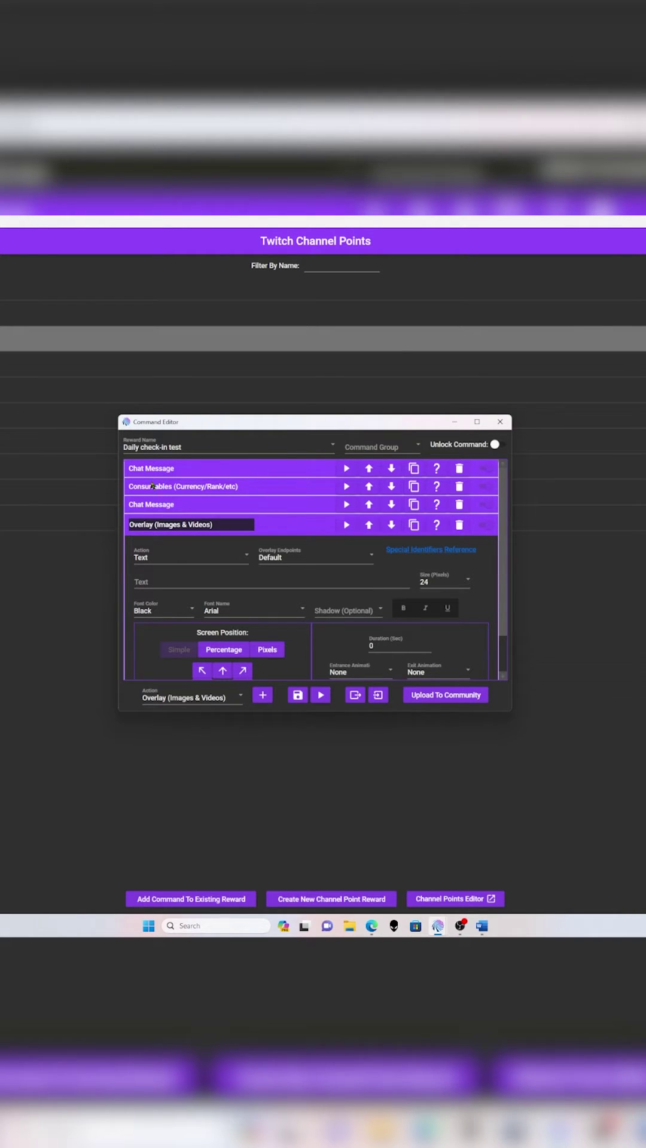
{"action": "scroll", "coordinate": [152, 487], "scroll_direction": "down", "scroll_amount": 1}
- Make the overlay show Downloads\giphy.gif with Fade In entrance and Fade Out exit
{"action": "left_click", "coordinate": [213, 509]}
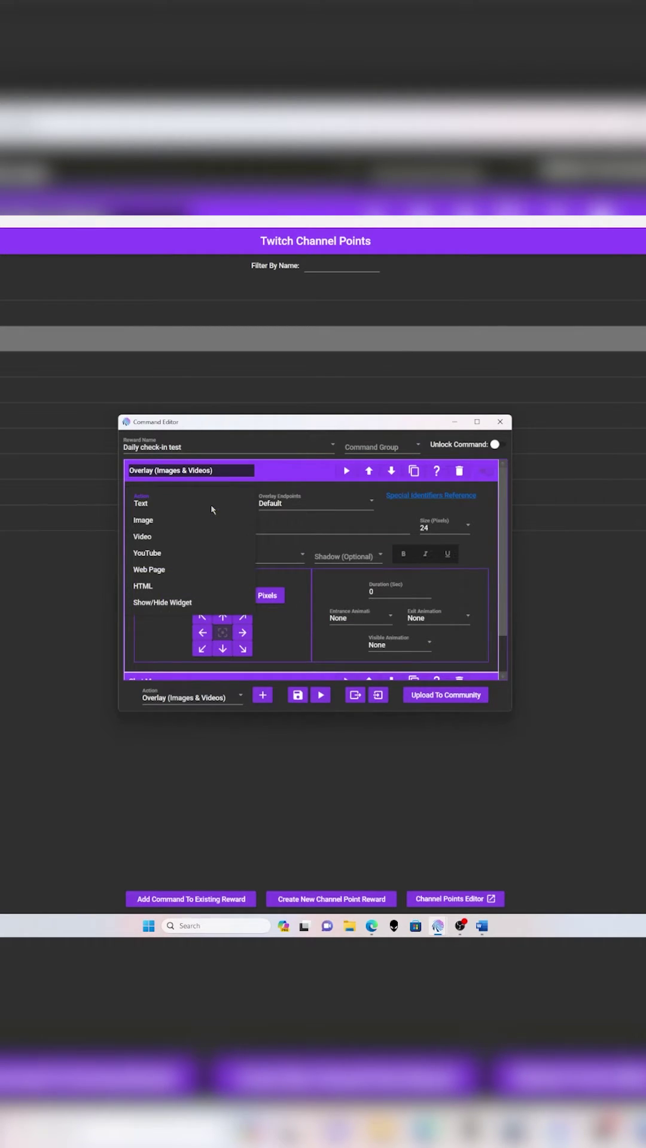
{"action": "left_click", "coordinate": [154, 520]}
{"action": "left_click", "coordinate": [336, 527]}
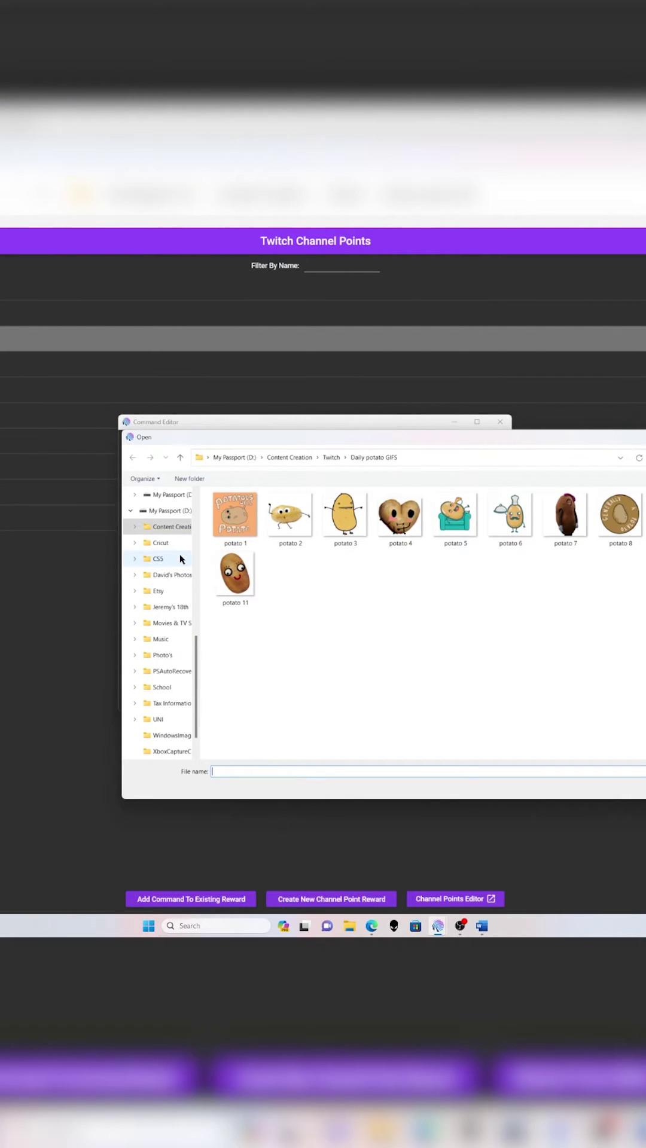
{"action": "scroll", "coordinate": [171, 554], "scroll_direction": "up", "scroll_amount": 5}
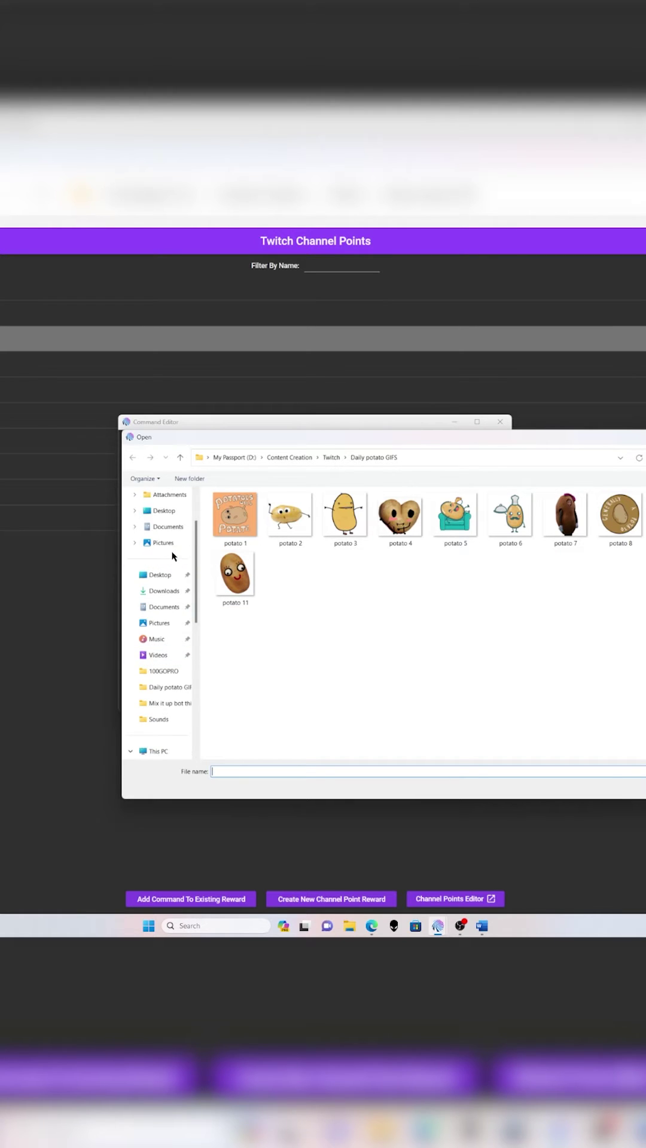
{"action": "scroll", "coordinate": [172, 556], "scroll_direction": "up", "scroll_amount": 5}
{"action": "left_click", "coordinate": [163, 659]}
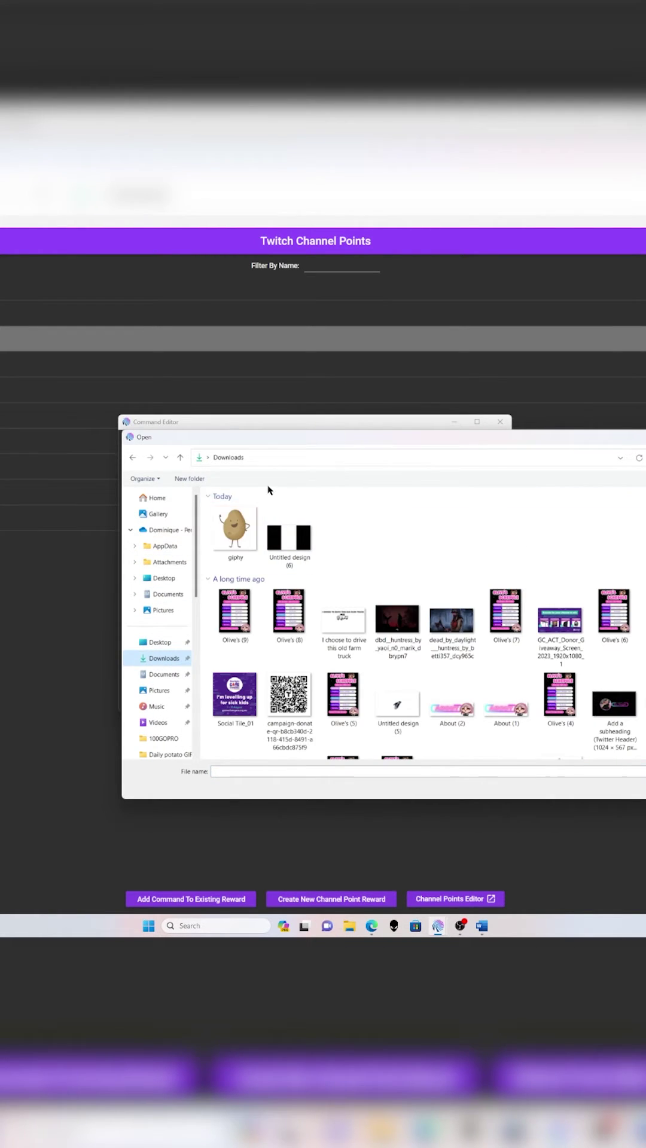
{"action": "double_click", "coordinate": [236, 526]}
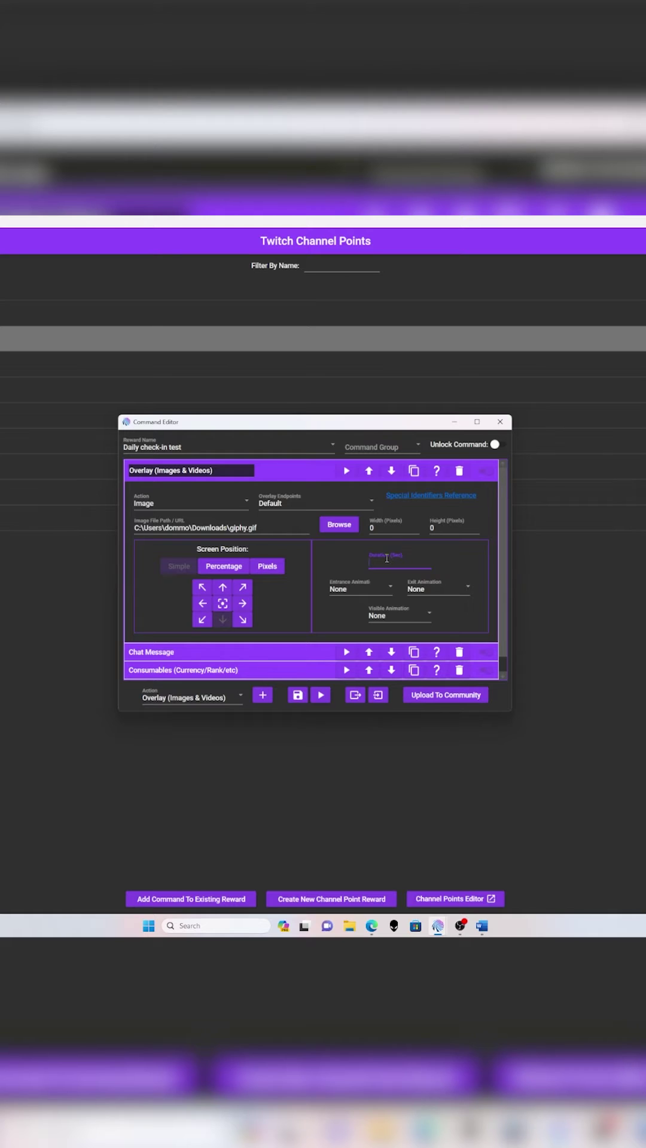
{"action": "type", "text": "5"}
{"action": "left_click", "coordinate": [354, 589]}
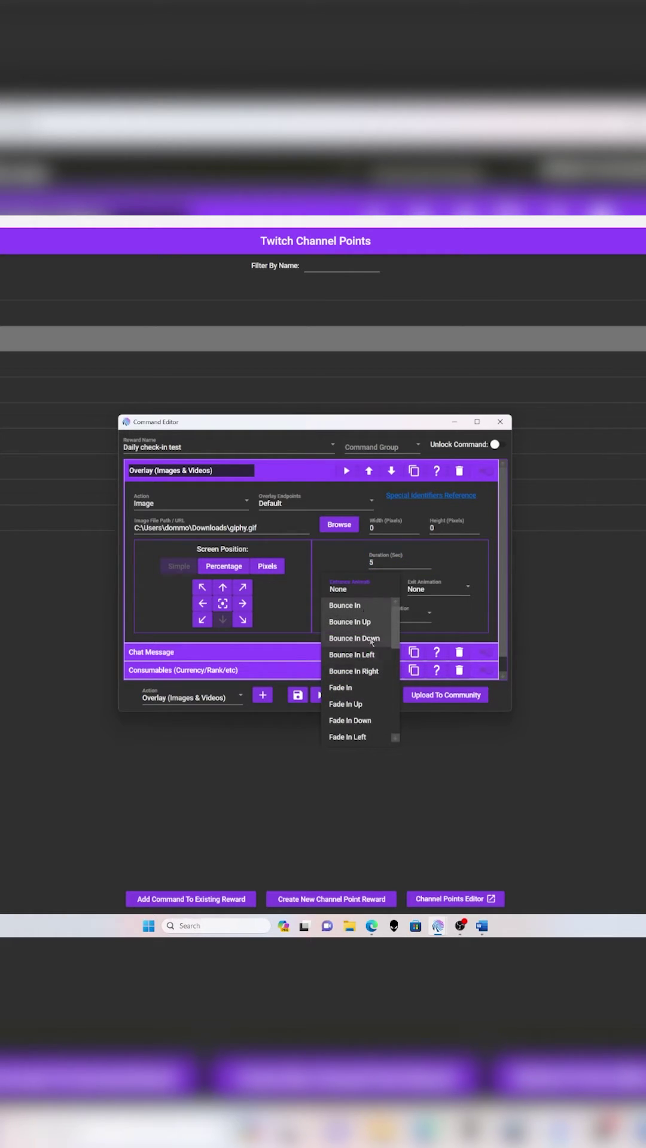
{"action": "scroll", "coordinate": [372, 675], "scroll_direction": "down", "scroll_amount": 3}
{"action": "scroll", "coordinate": [372, 677], "scroll_direction": "up", "scroll_amount": 2}
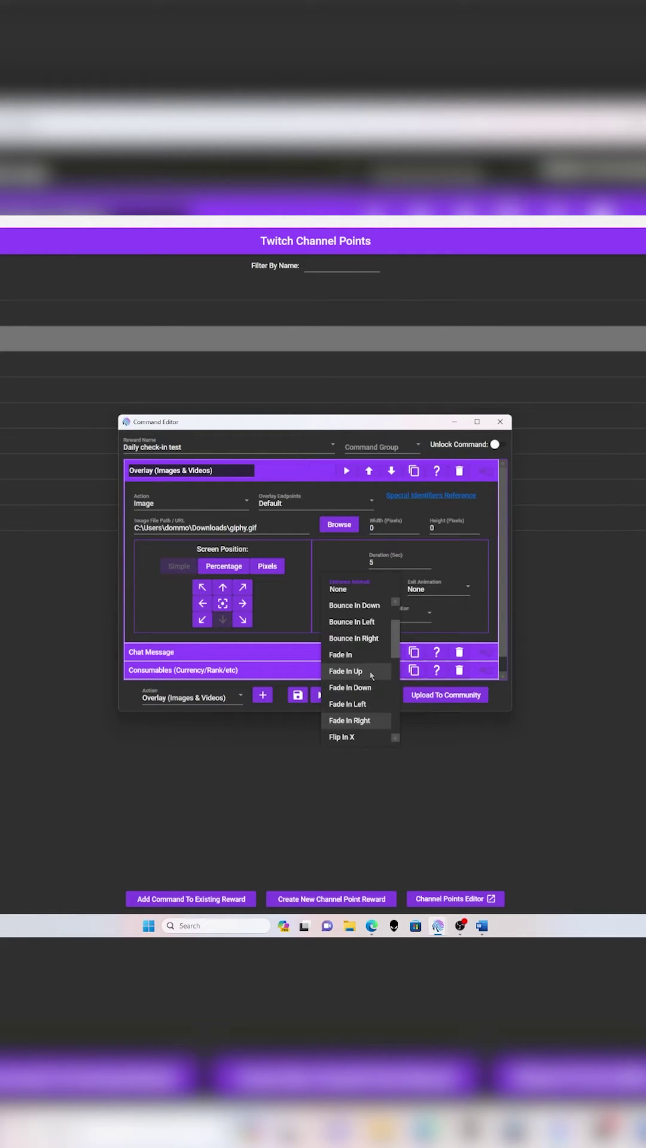
{"action": "scroll", "coordinate": [367, 695], "scroll_direction": "up", "scroll_amount": 1}
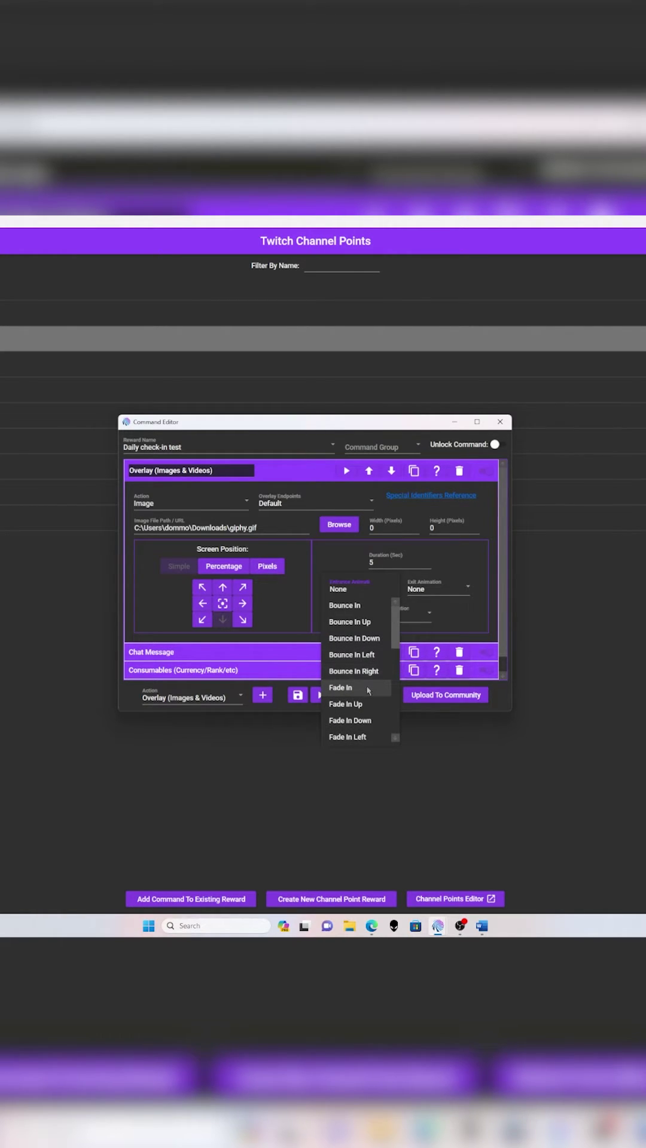
{"action": "scroll", "coordinate": [368, 690], "scroll_direction": "down", "scroll_amount": 3}
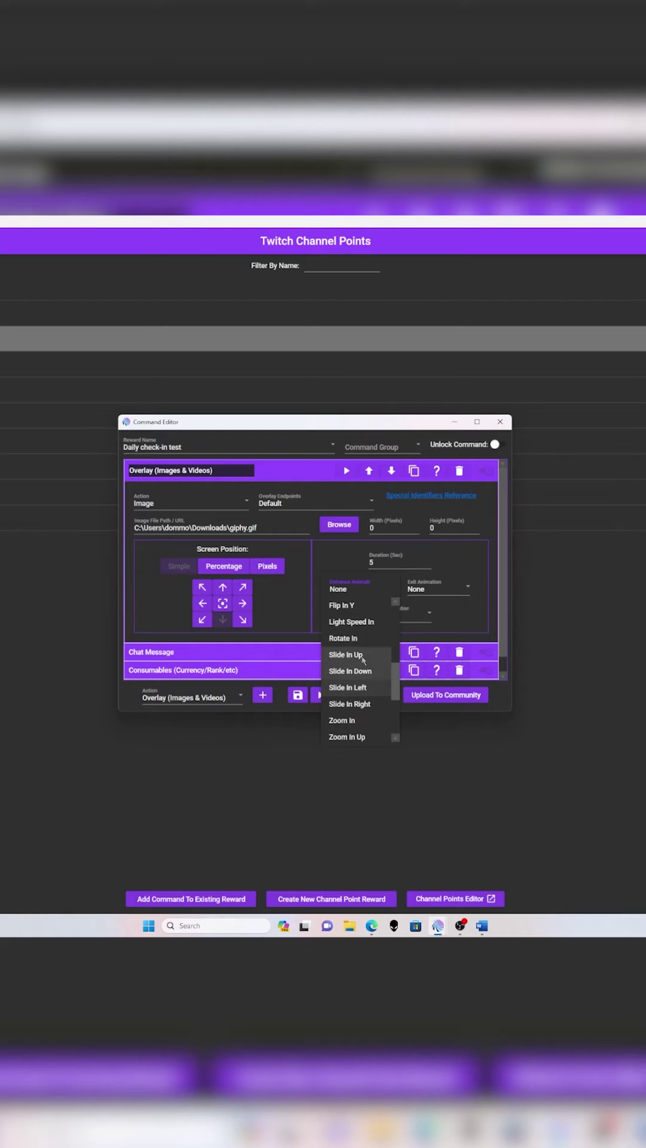
{"action": "scroll", "coordinate": [362, 660], "scroll_direction": "up", "scroll_amount": 3}
{"action": "left_click", "coordinate": [358, 662]}
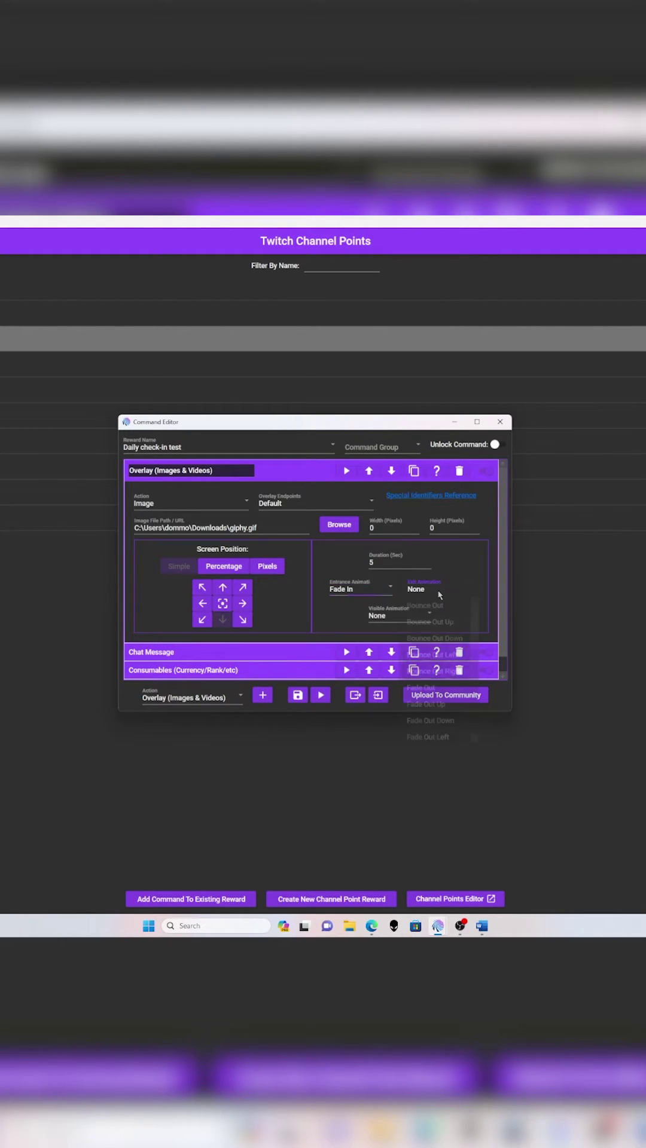
{"action": "left_click", "coordinate": [438, 590]}
{"action": "left_click", "coordinate": [437, 688]}
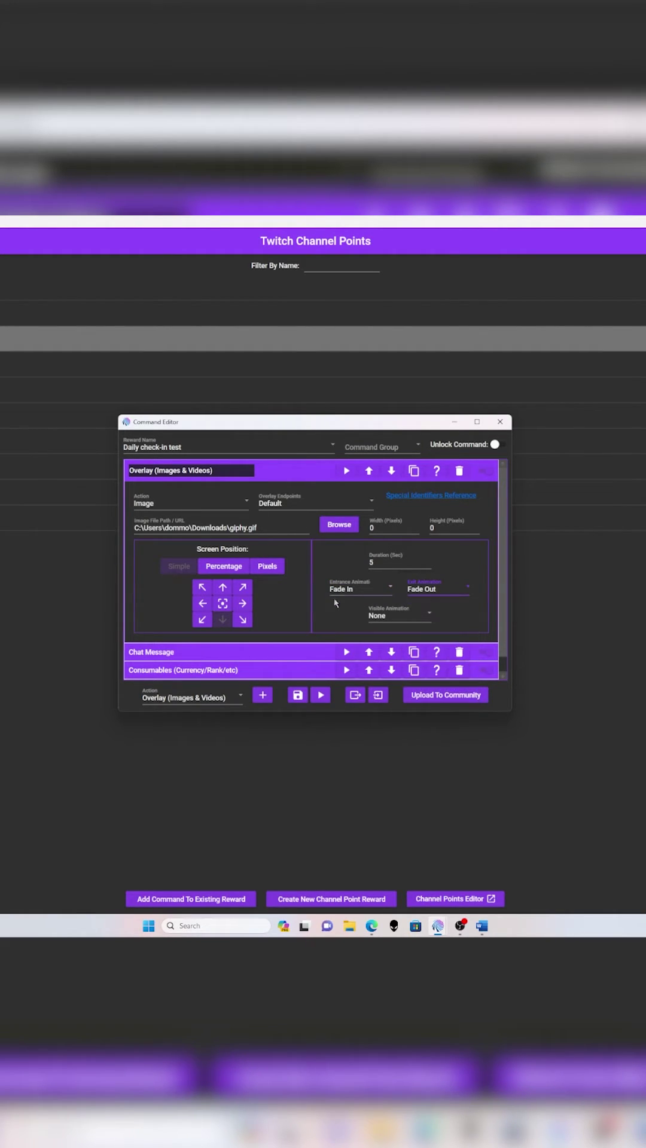
- Add a Sound action playing immapotato_CiklVJC.mp3 at volume 50, then save the command
{"action": "left_click", "coordinate": [284, 470]}
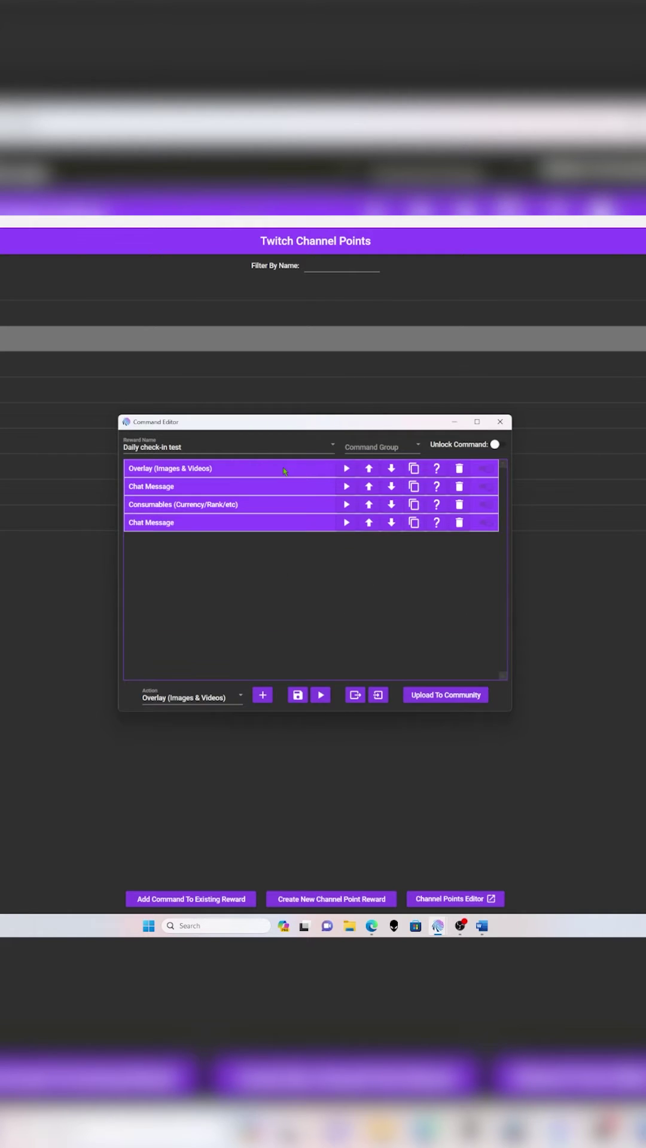
{"action": "left_click", "coordinate": [198, 701]}
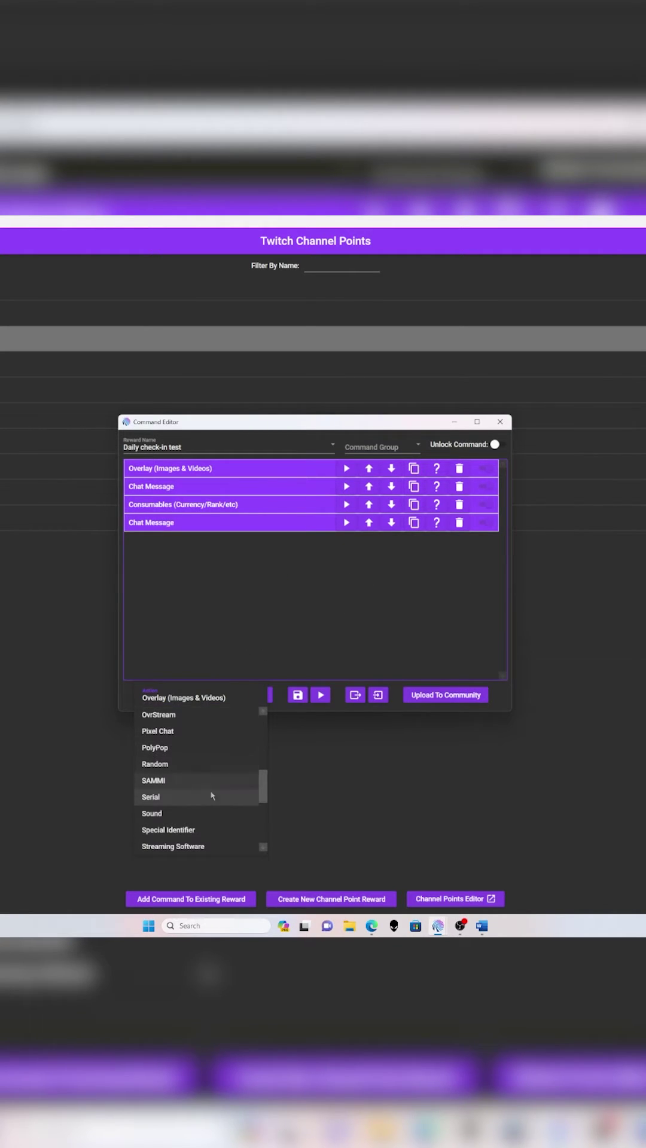
{"action": "left_click", "coordinate": [158, 812]}
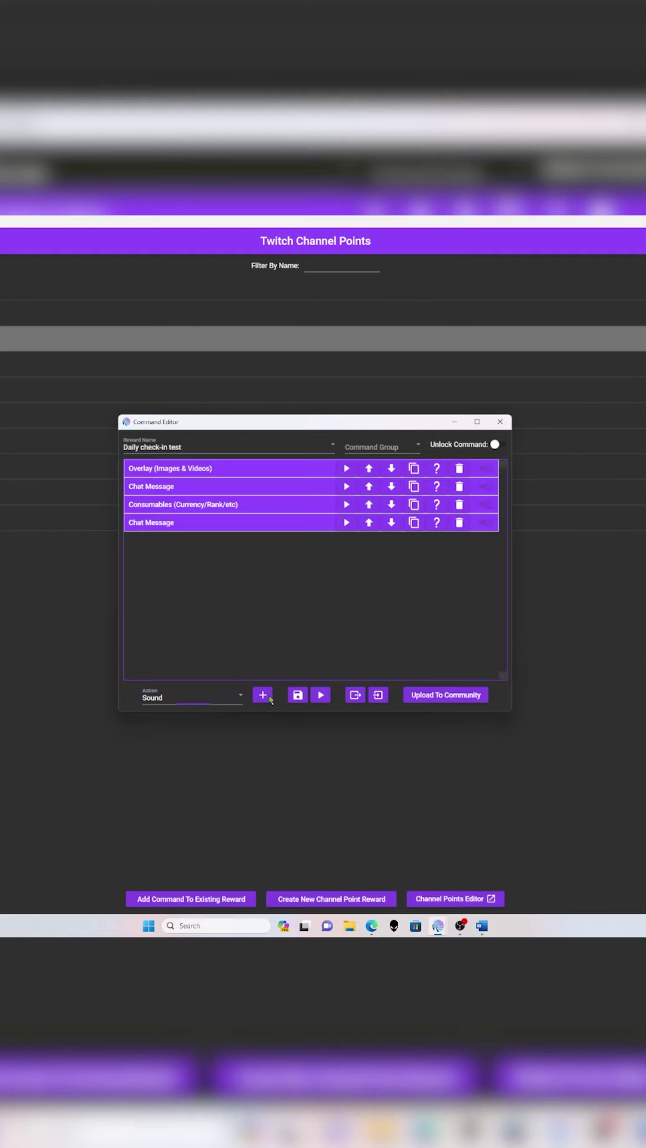
{"action": "left_click", "coordinate": [263, 695]}
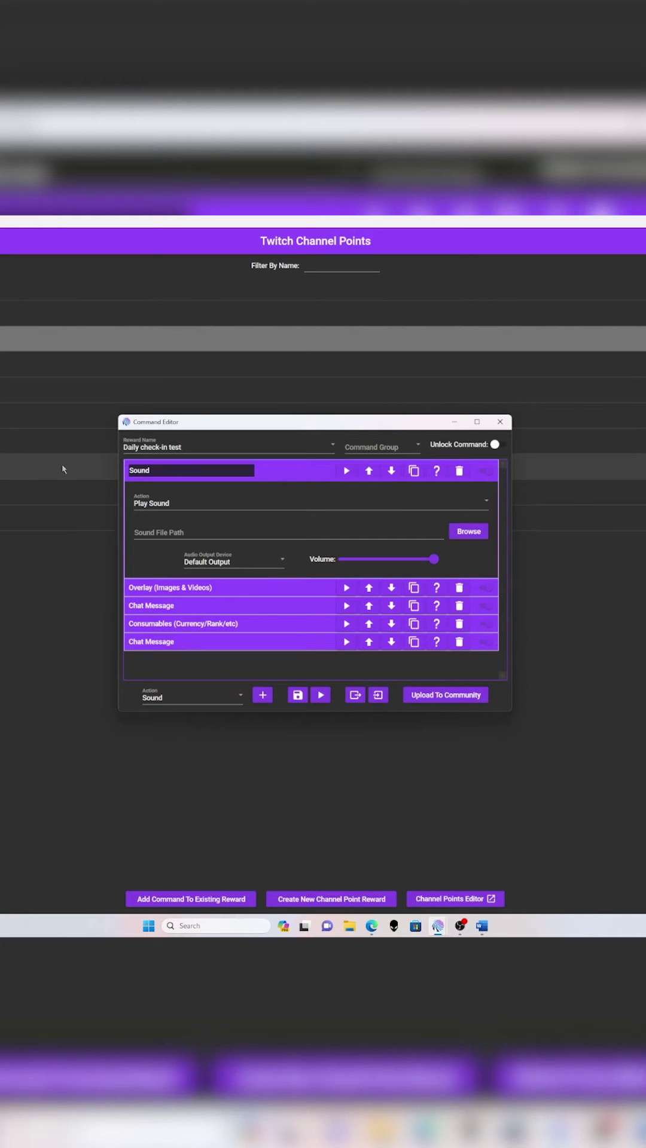
{"action": "left_click", "coordinate": [464, 534]}
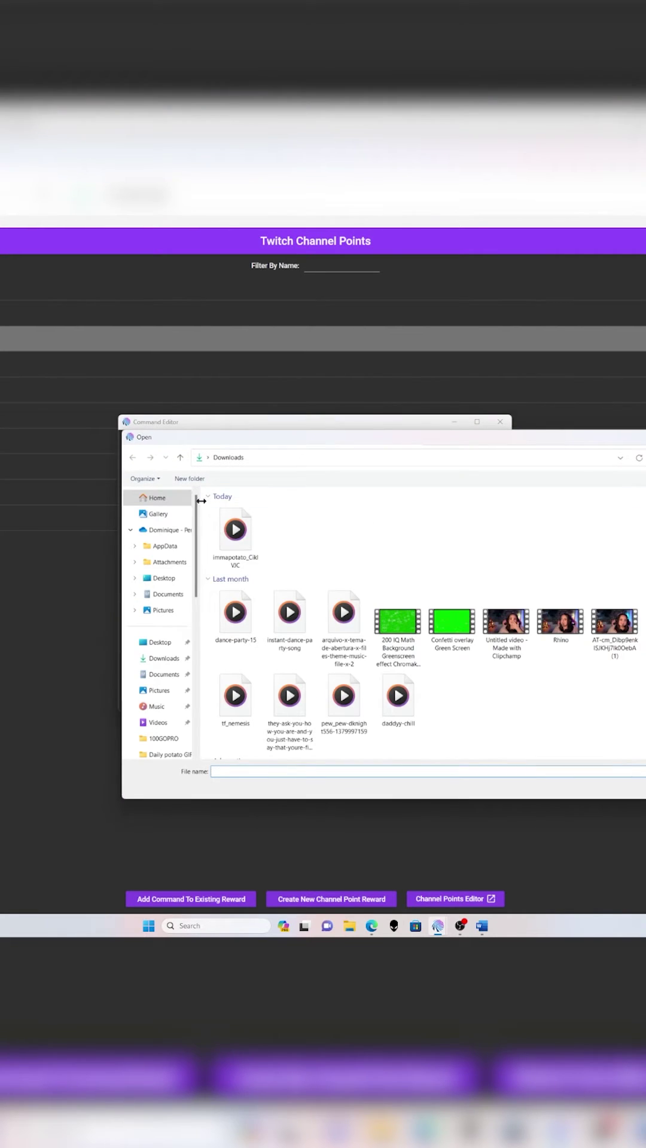
{"action": "left_click", "coordinate": [227, 536]}
{"action": "double_click", "coordinate": [227, 535]}
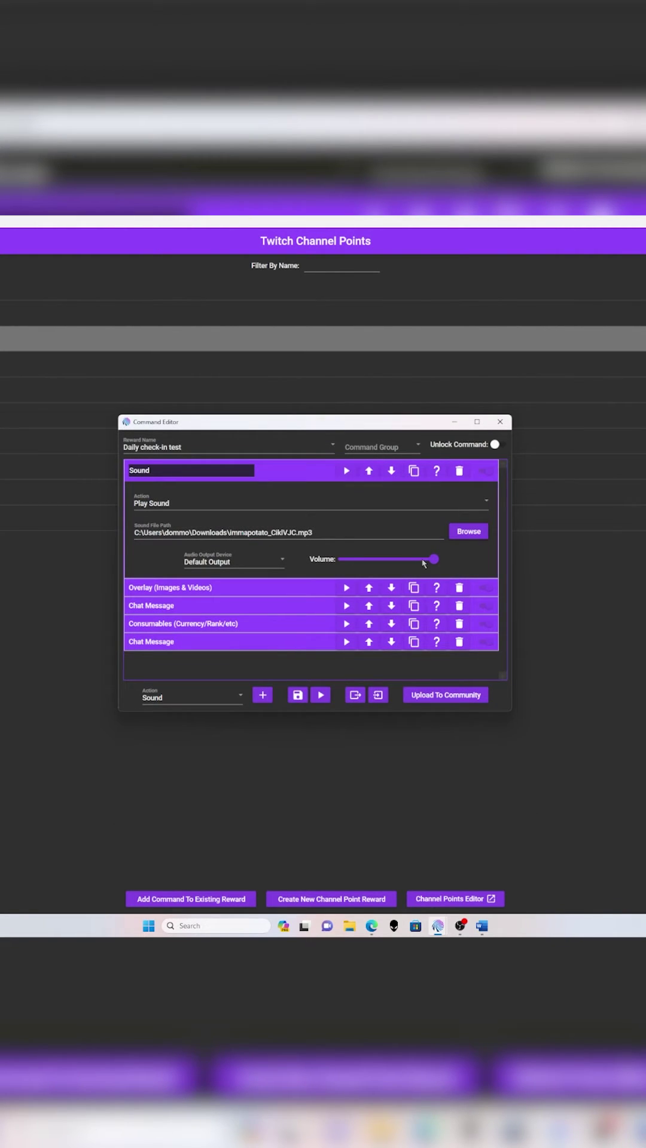
{"action": "left_click_drag", "start_coordinate": [382, 563], "coordinate": [389, 564]}
{"action": "left_click", "coordinate": [302, 473]}
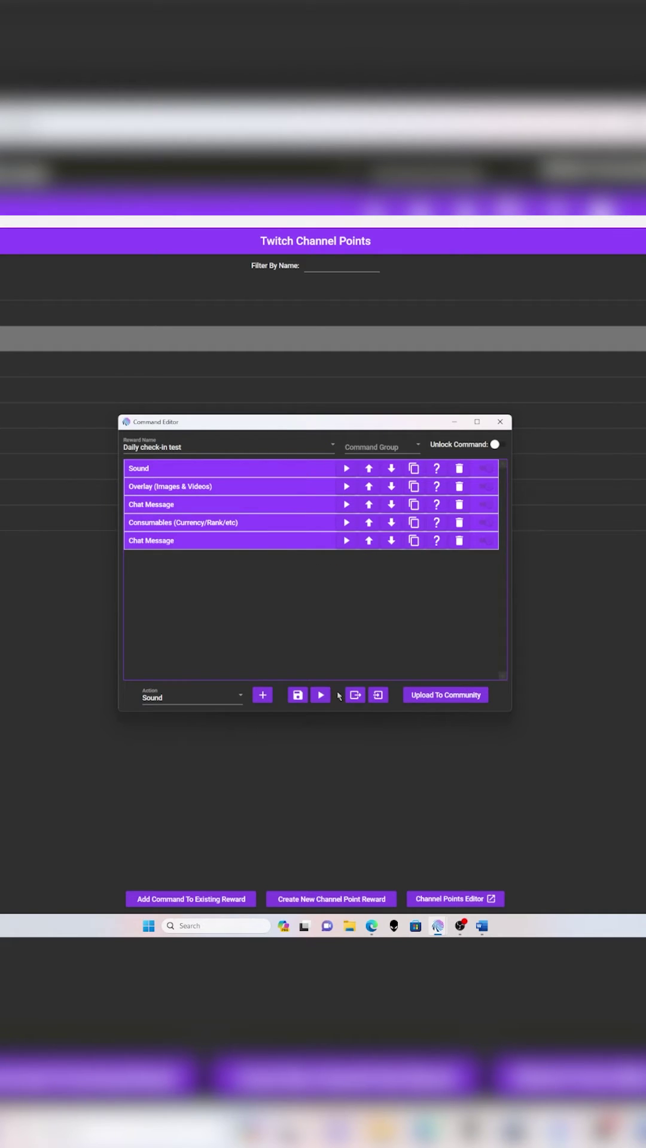
{"action": "left_click", "coordinate": [299, 696]}
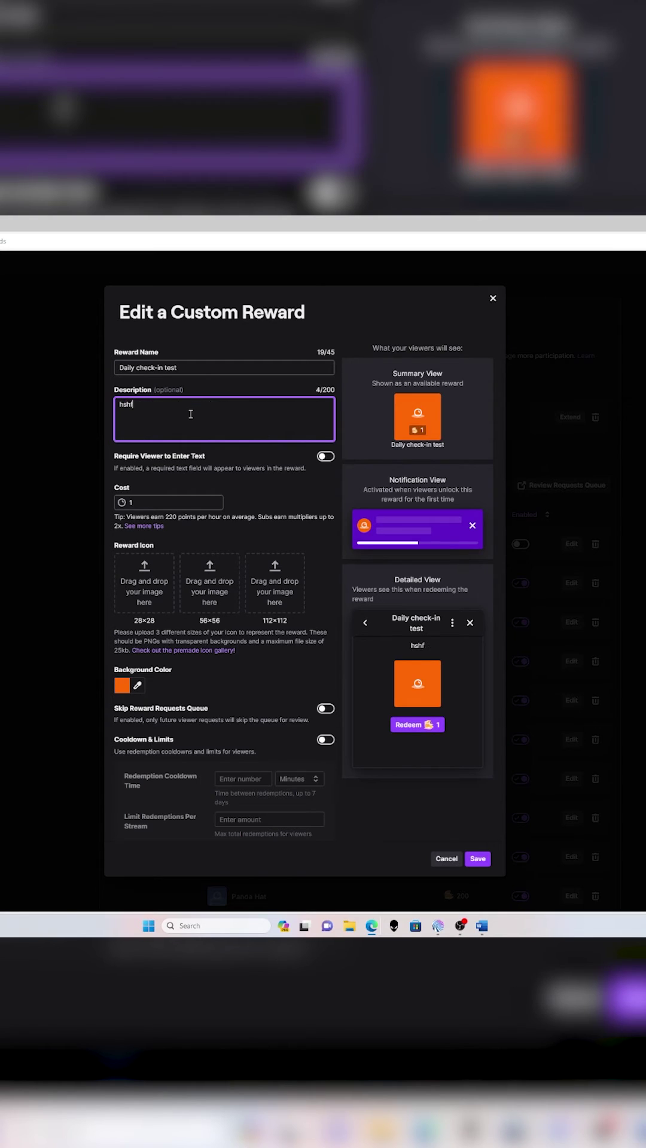
{"action": "type", "text": "fdljfhjkshgkhdgfkjjadgfk"}
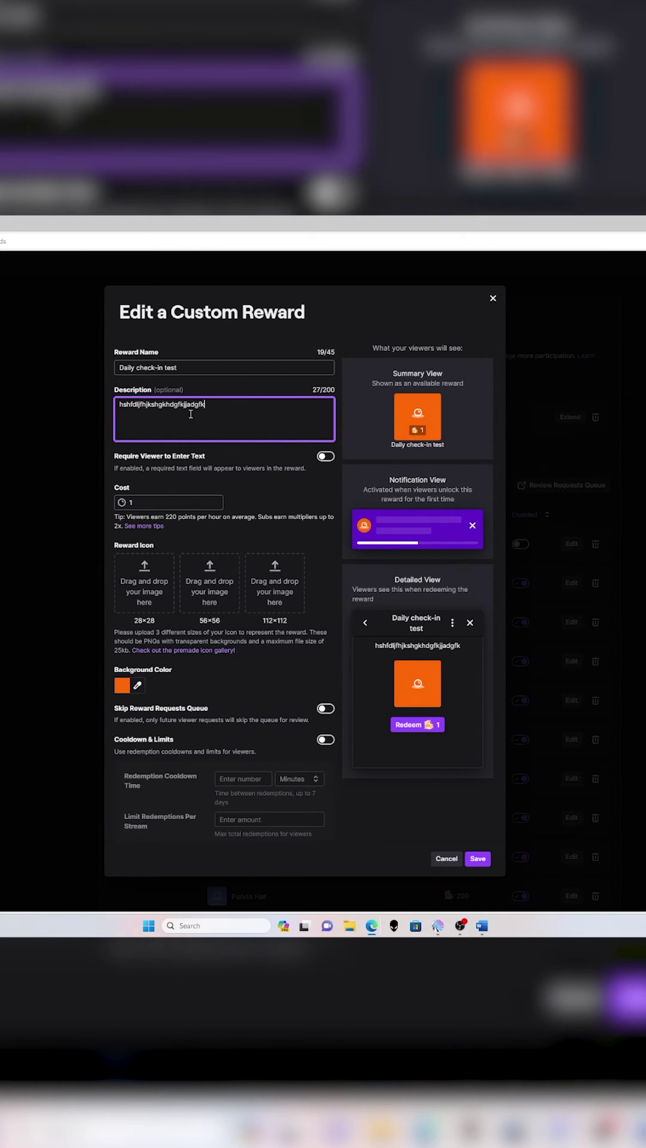
- Clear the placeholder text from the Daily check-in test reward's description
{"action": "key", "text": "BackSpace"}
{"action": "key", "text": "BackSpace"}
{"action": "key", "text": "BackSpace"}
{"action": "key", "text": "BackSpace"}
{"action": "key", "text": "BackSpace"}
{"action": "key", "text": "BackSpace"}
{"action": "key", "text": "BackSpace"}
{"action": "key", "text": "BackSpace"}
{"action": "key", "text": "BackSpace"}
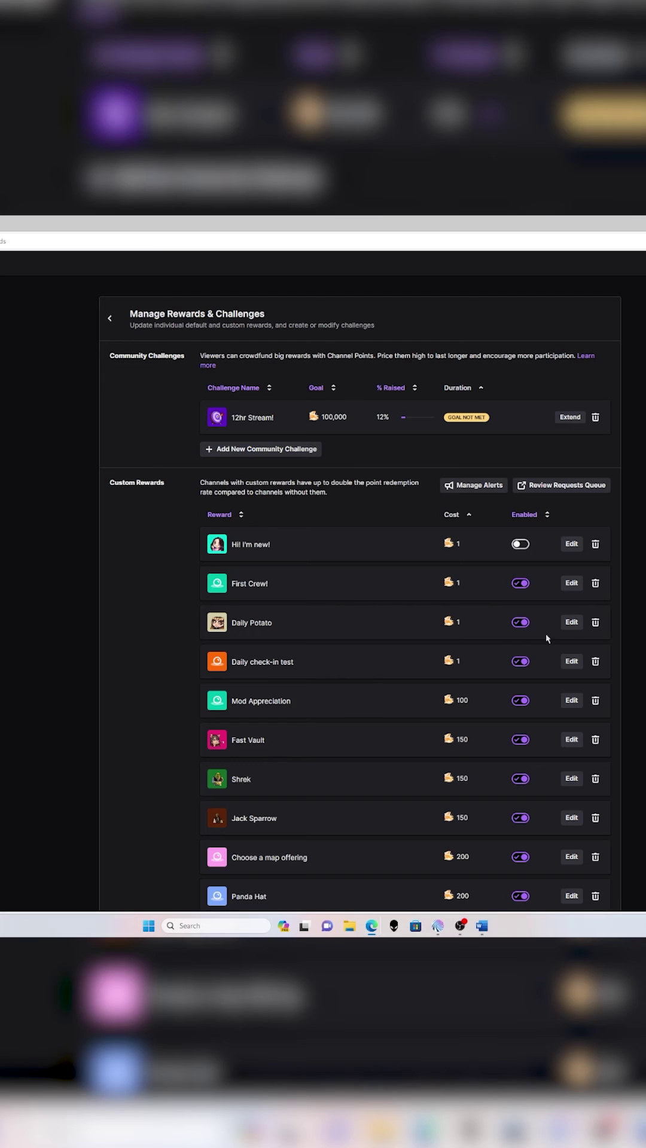
{"action": "left_click", "coordinate": [570, 622]}
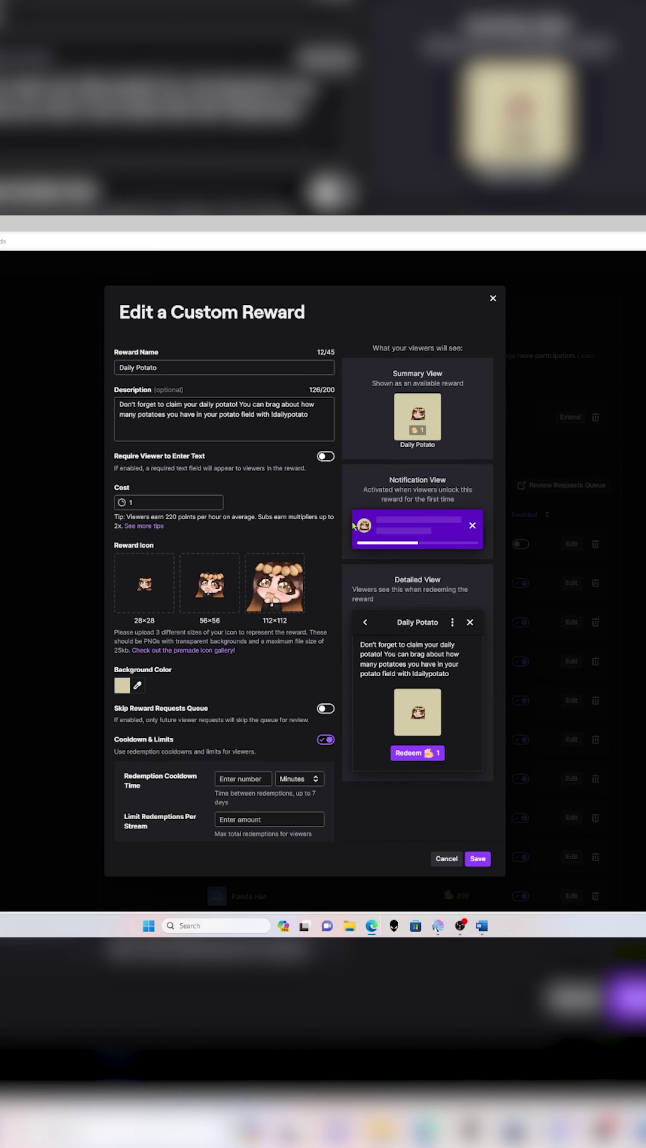
{"action": "left_click", "coordinate": [478, 859]}
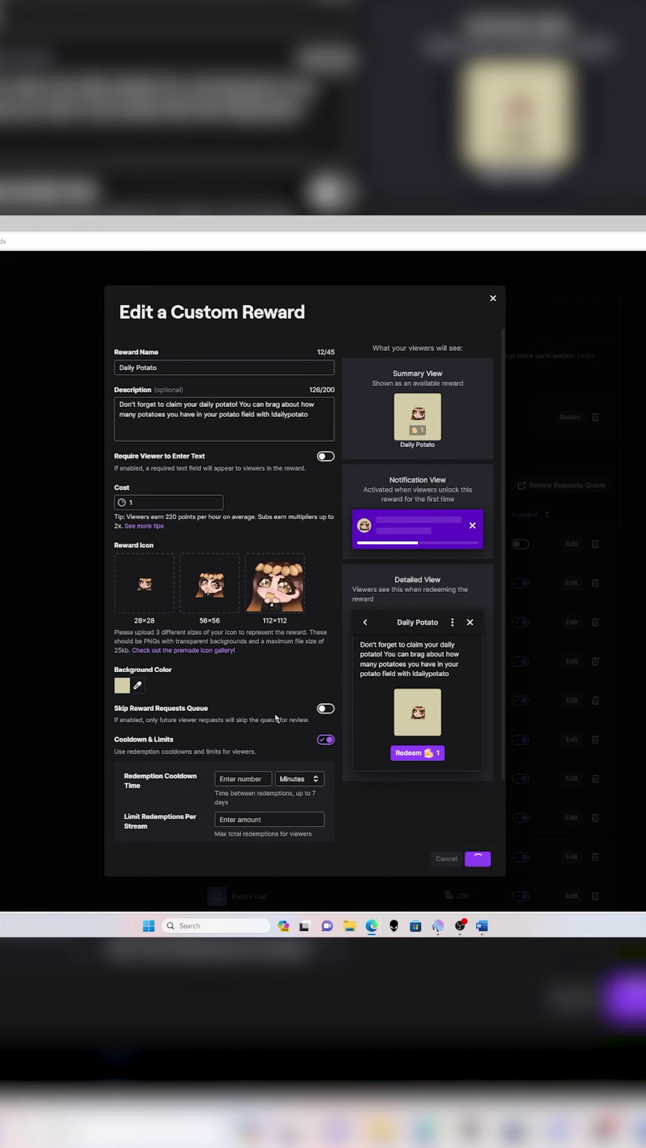